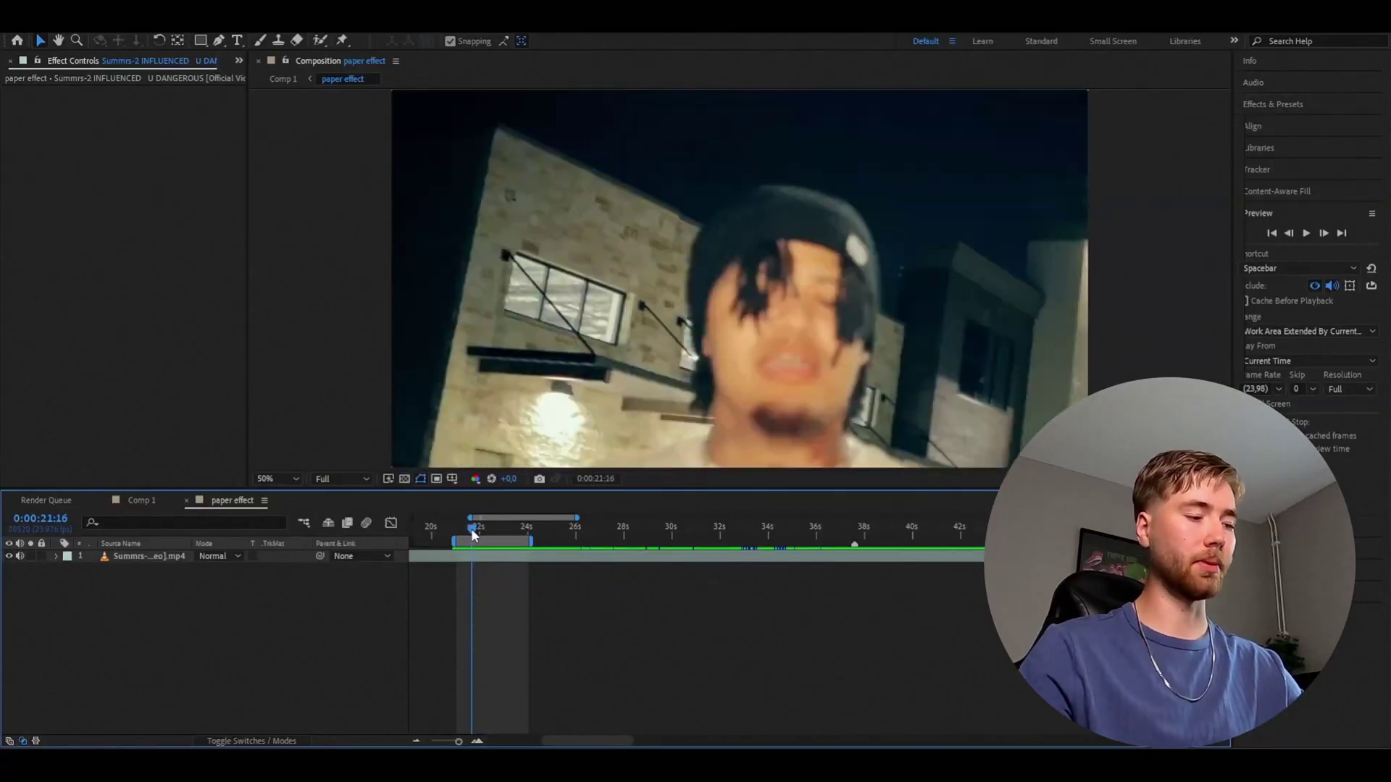
# Add an adjustment layer at 22:15 and apply Posterize Time with a frame rate of 8
pyautogui.hotkey('ctrl', 'alt', 'y')
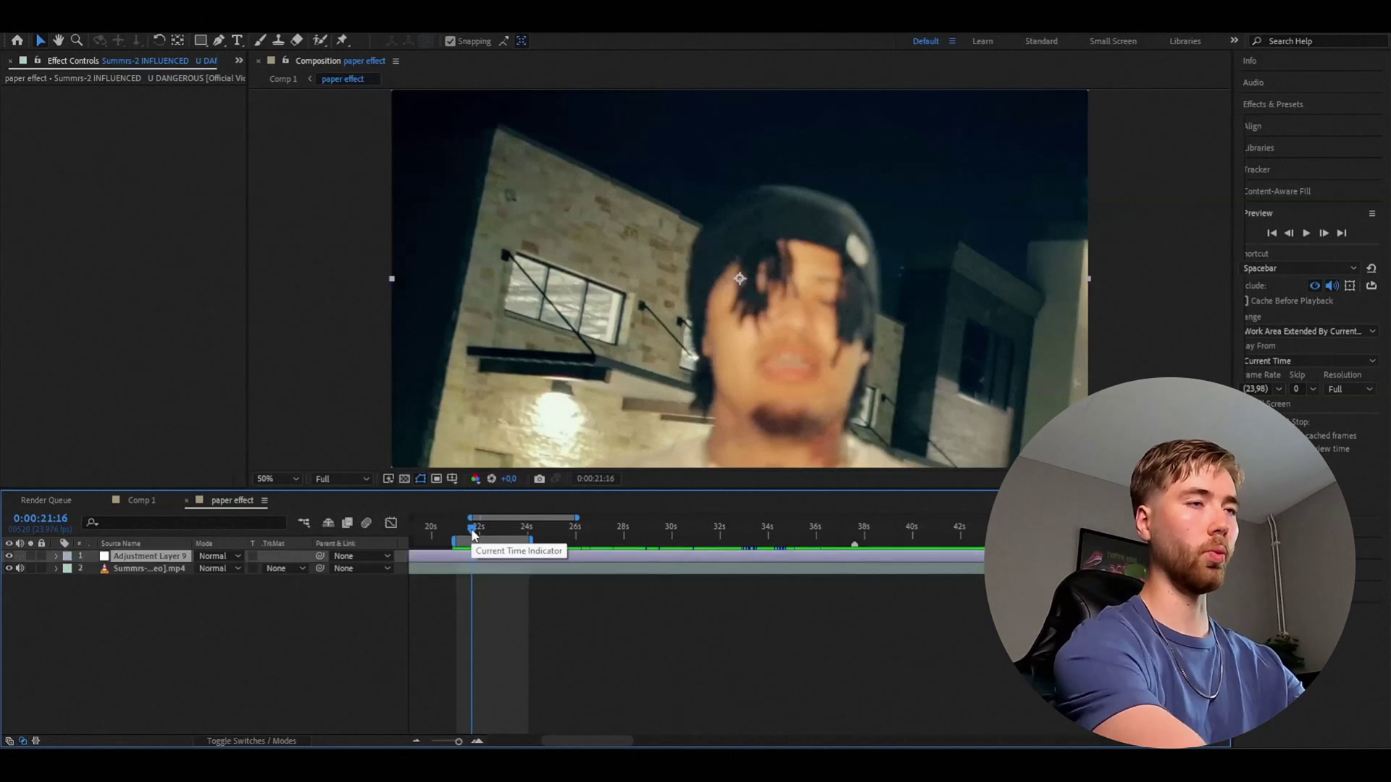
pyautogui.moveTo(473, 534); pyautogui.dragTo(495, 585)
pyautogui.hotkey('ctrl', 'space')
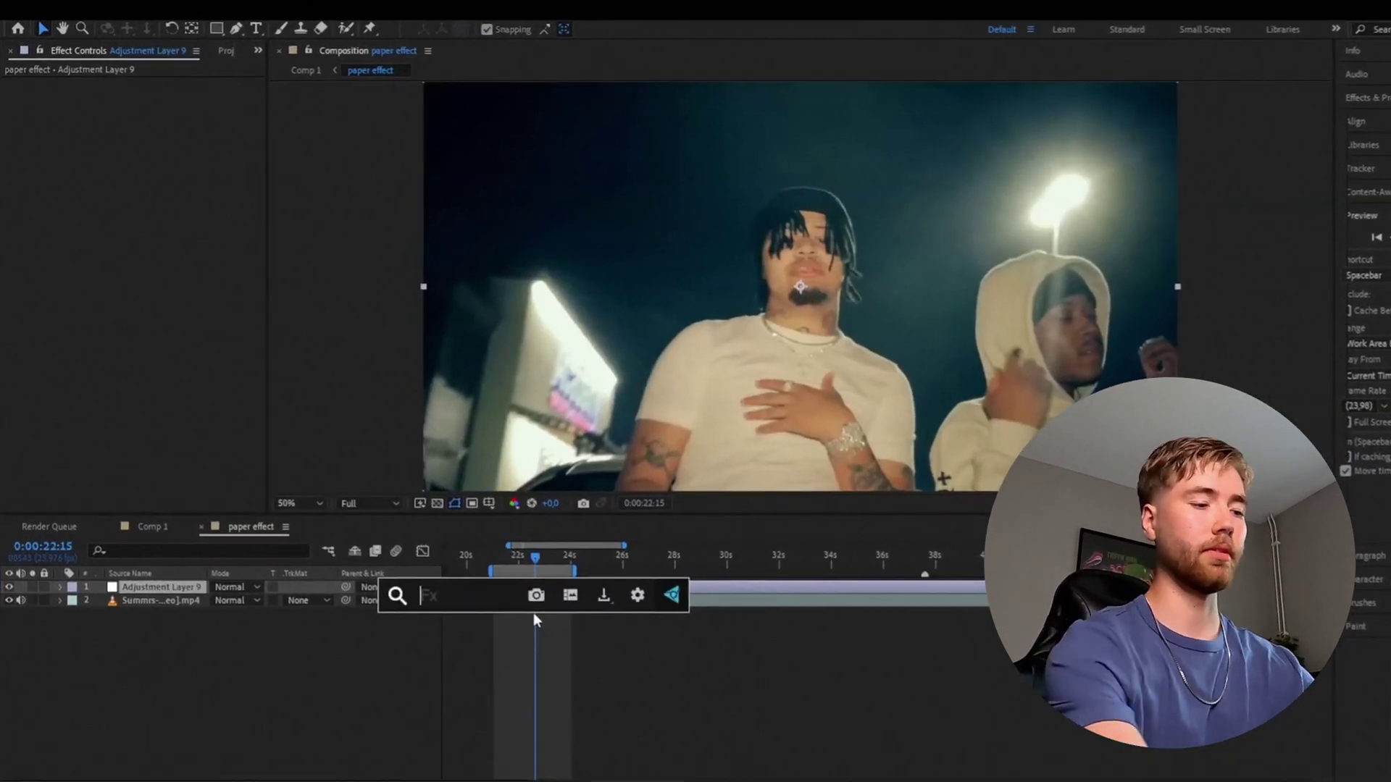
pyautogui.write('posterize time')
pyautogui.press('Return')
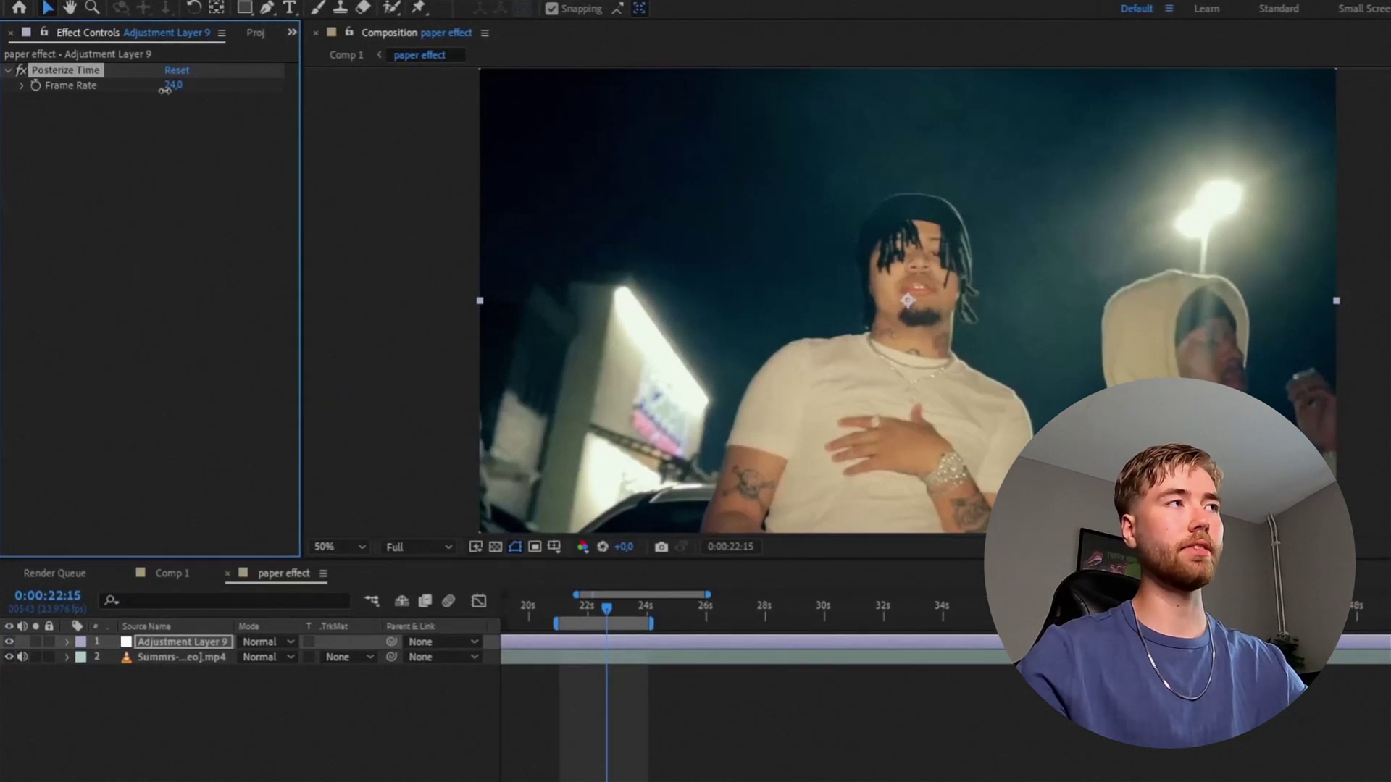
pyautogui.write('8')
pyautogui.press('Return')
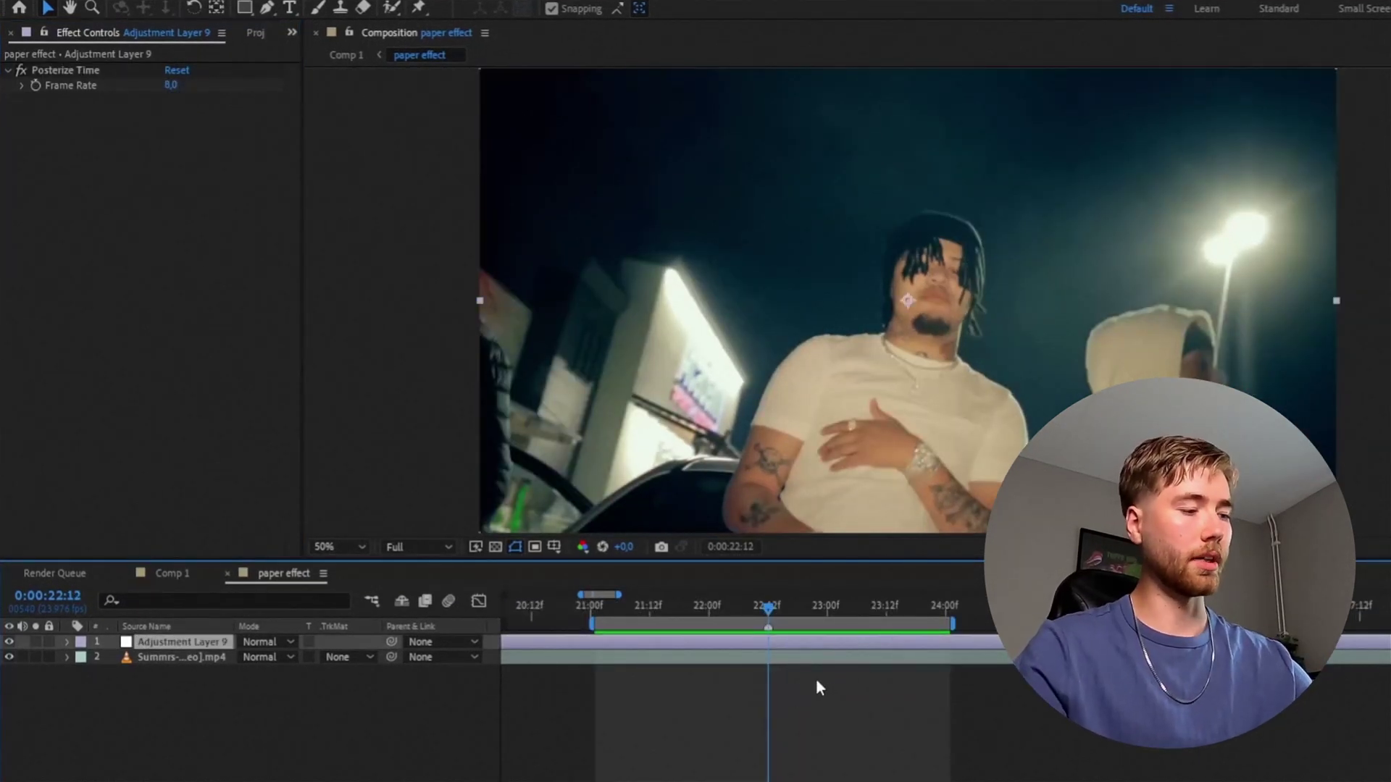
pyautogui.hotkey('ctrl', 'd')
pyautogui.click(754, 659)
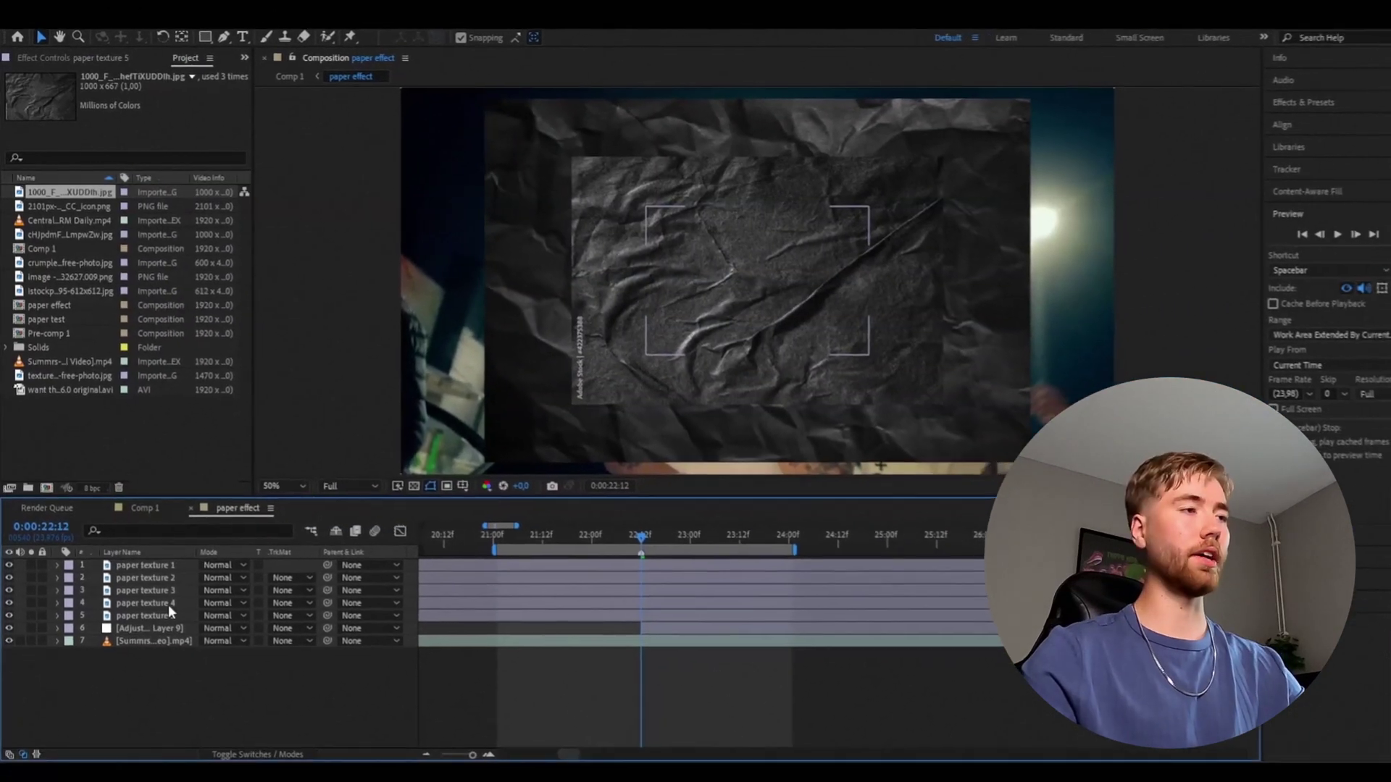
# Hide the paper texture layers to reveal the video, then select the top texture at 22:14
pyautogui.click(161, 559)
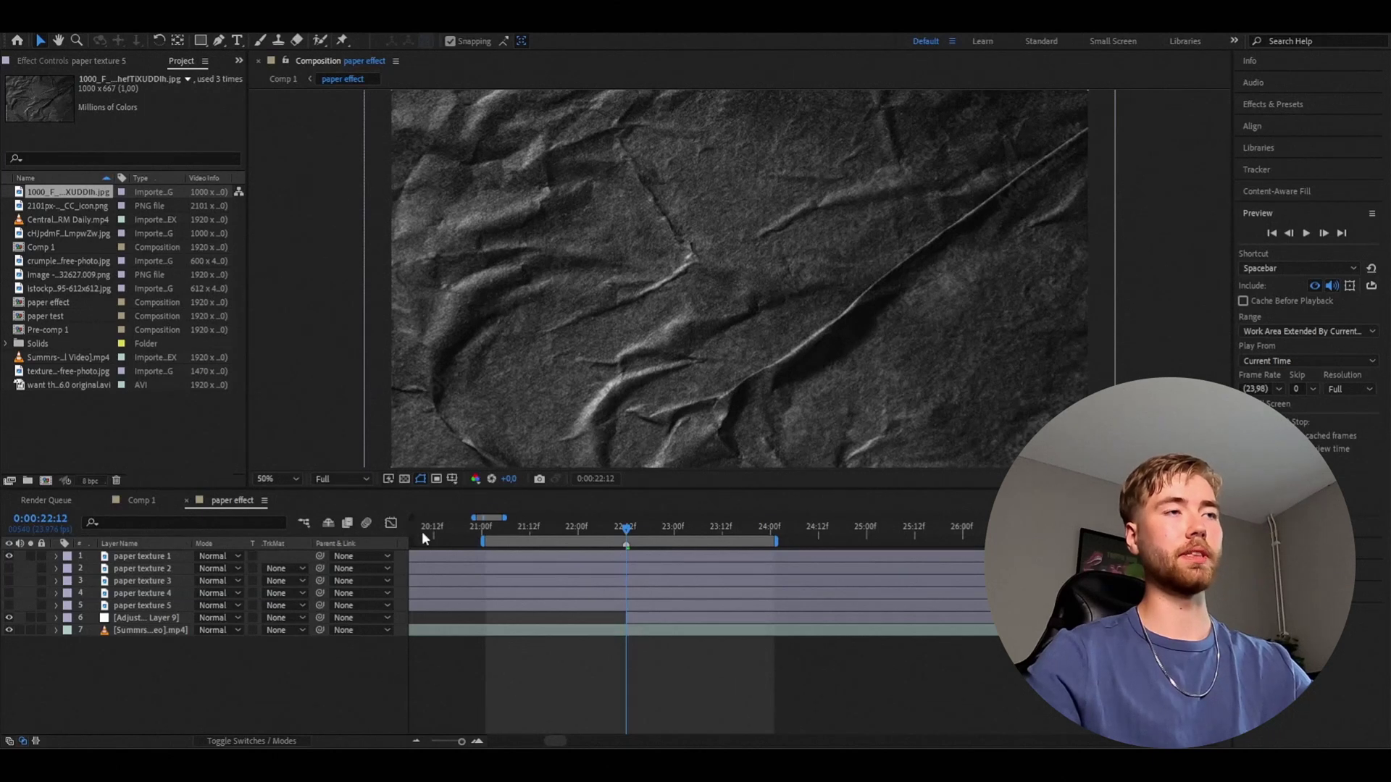
pyautogui.click(10, 555)
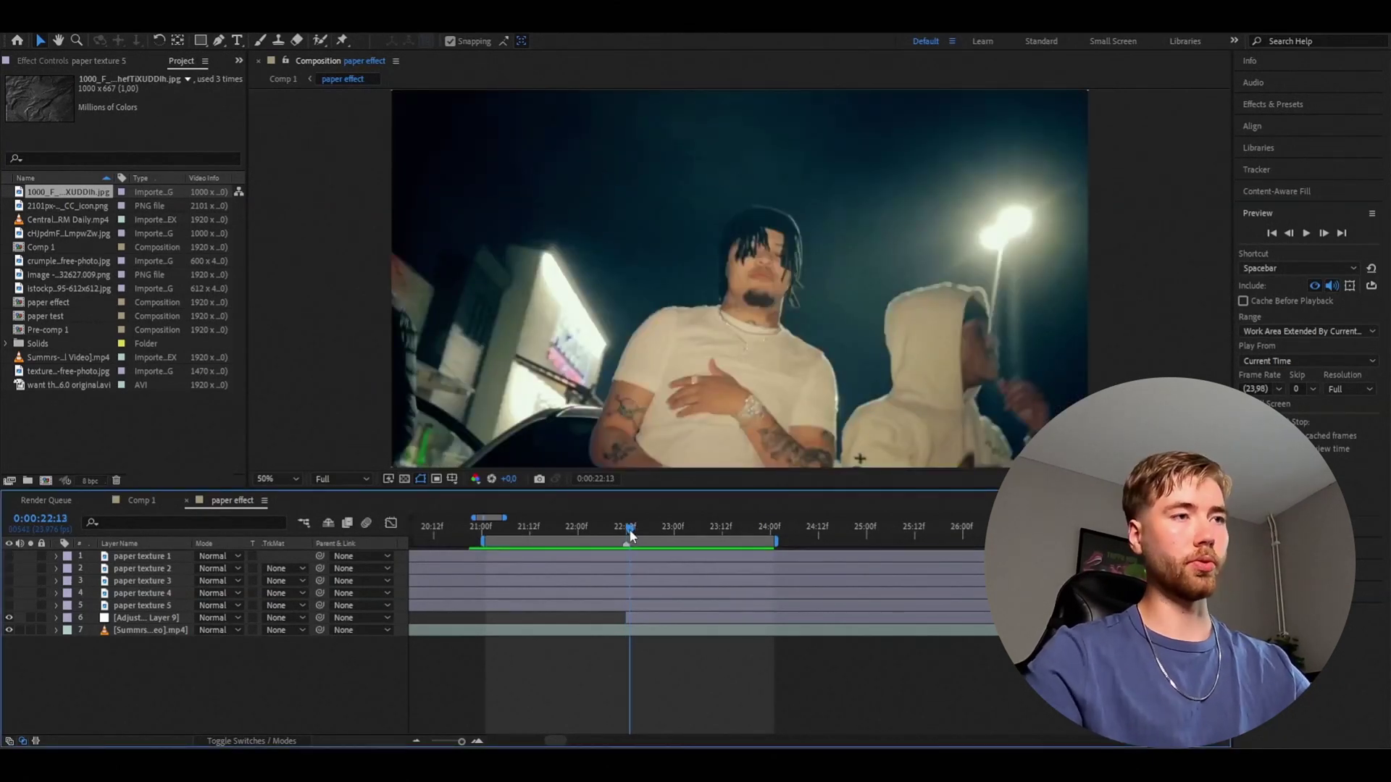
pyautogui.moveTo(631, 529); pyautogui.dragTo(637, 528)
pyautogui.click(692, 559)
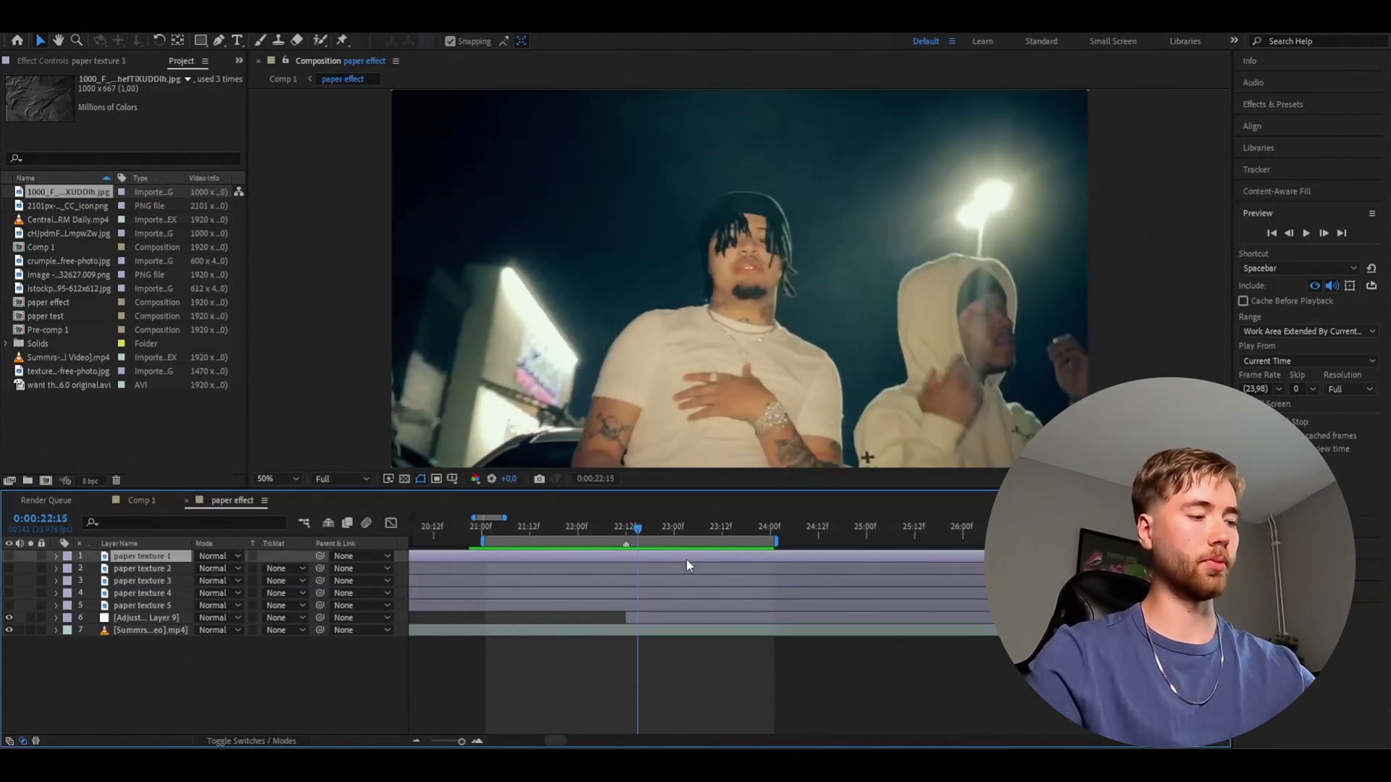
# Cut the top paper texture into a few-frame piece and duplicate it
pyautogui.hotkey('ctrl', 'shift', 'd')
pyautogui.hotkey('ctrl', 'z')
pyautogui.press('pageup')
pyautogui.press('pageup')
pyautogui.press('pageup')
pyautogui.hotkey('ctrl', 'shift', 'd')
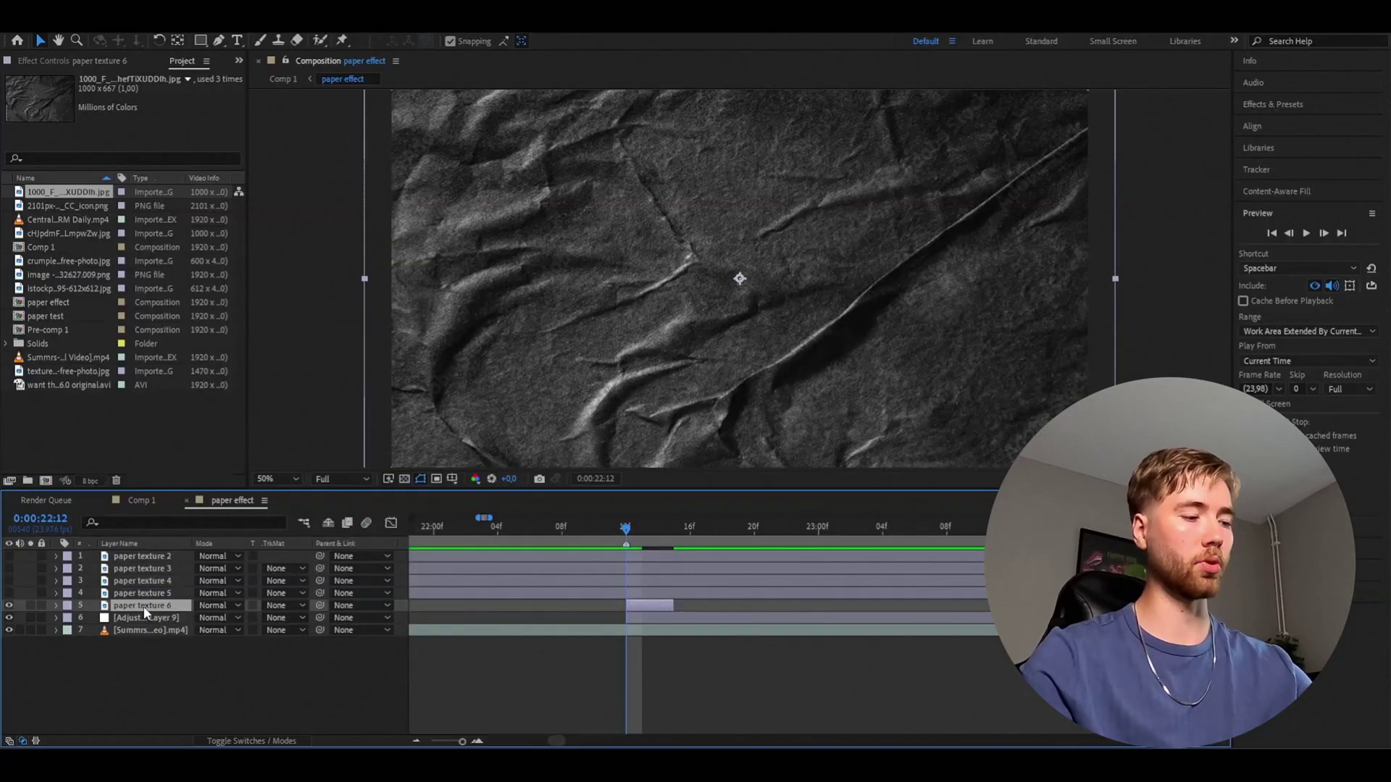
pyautogui.hotkey('ctrl', 'd')
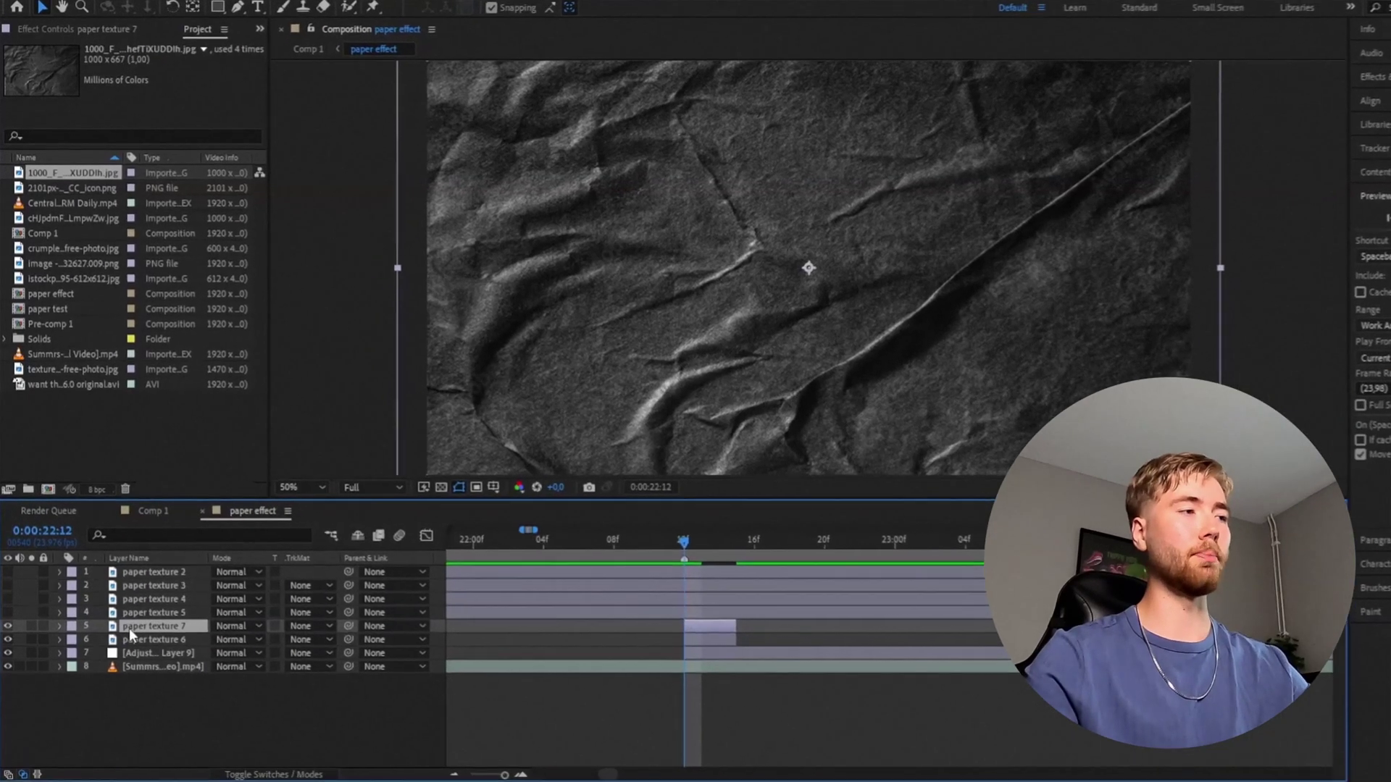
# Blend paper texture 7 as Overlay and paper texture 6 as Linear Dodge
pyautogui.click(243, 633)
pyautogui.click(340, 376)
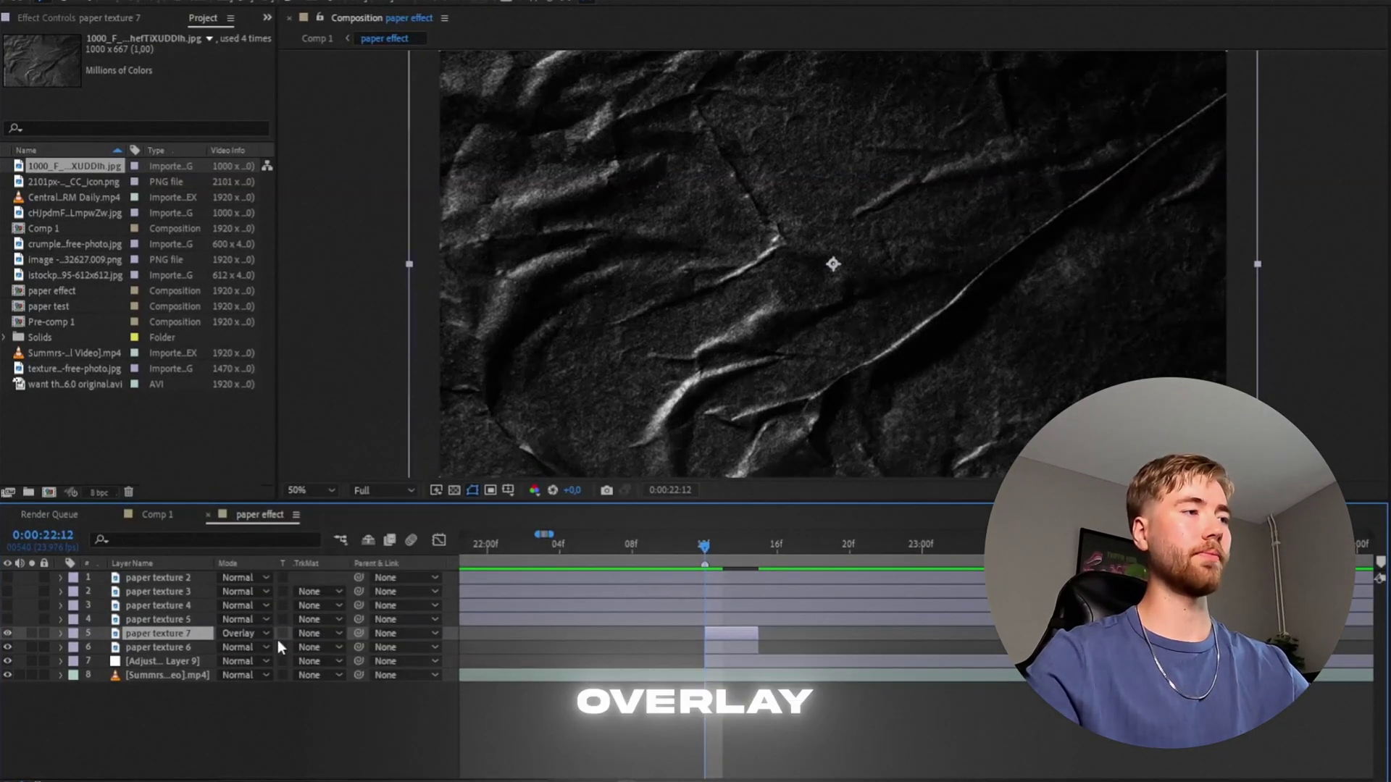
pyautogui.click(242, 648)
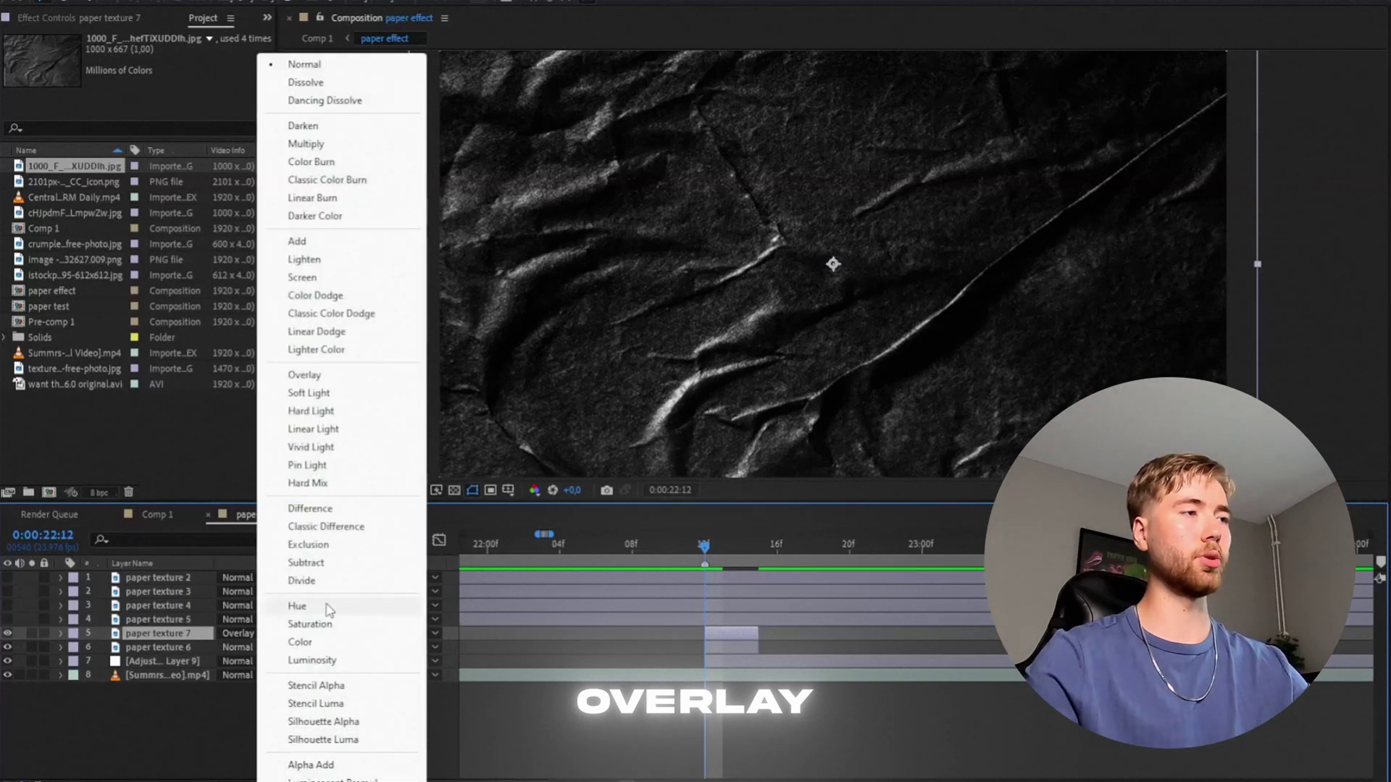
pyautogui.click(342, 351)
pyautogui.click(239, 648)
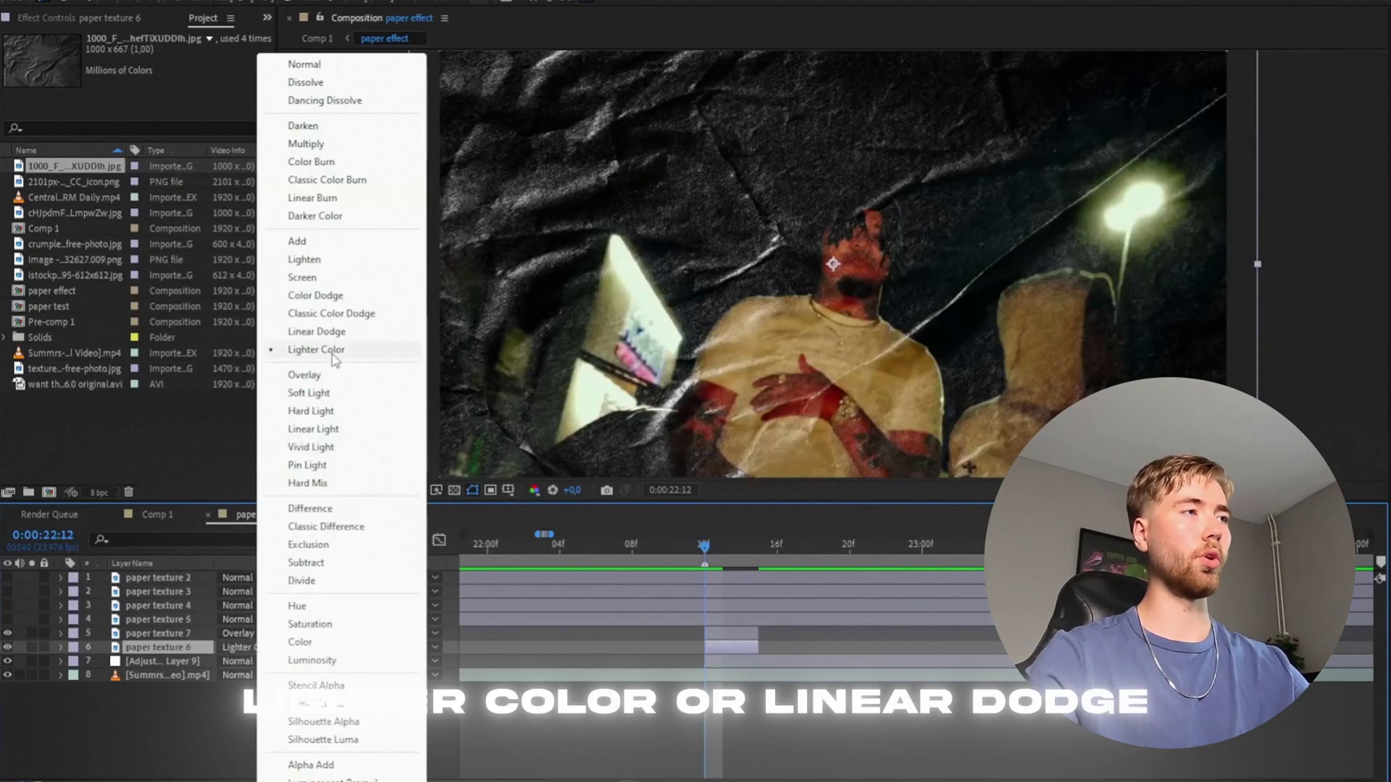
pyautogui.click(330, 334)
pyautogui.click(749, 550)
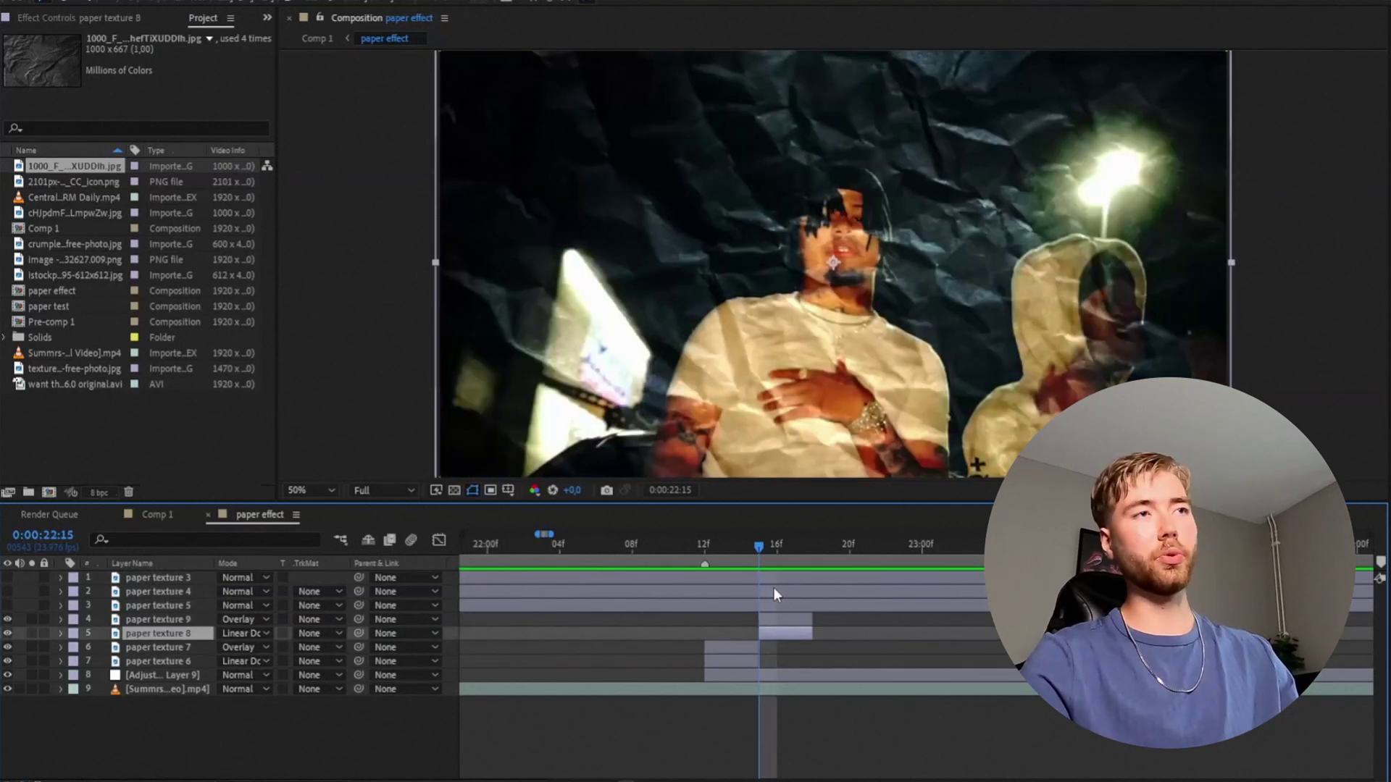
pyautogui.press('pagedown')
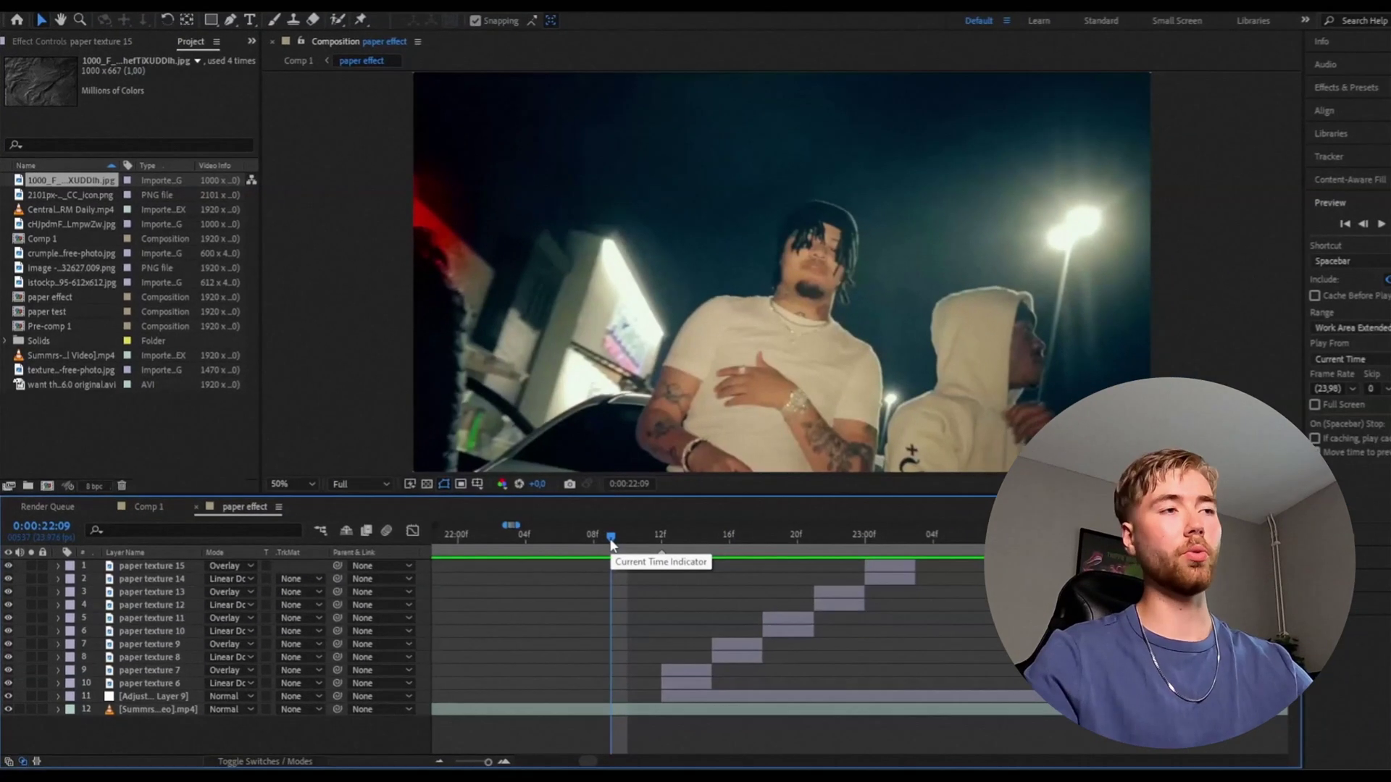
pyautogui.press('space')
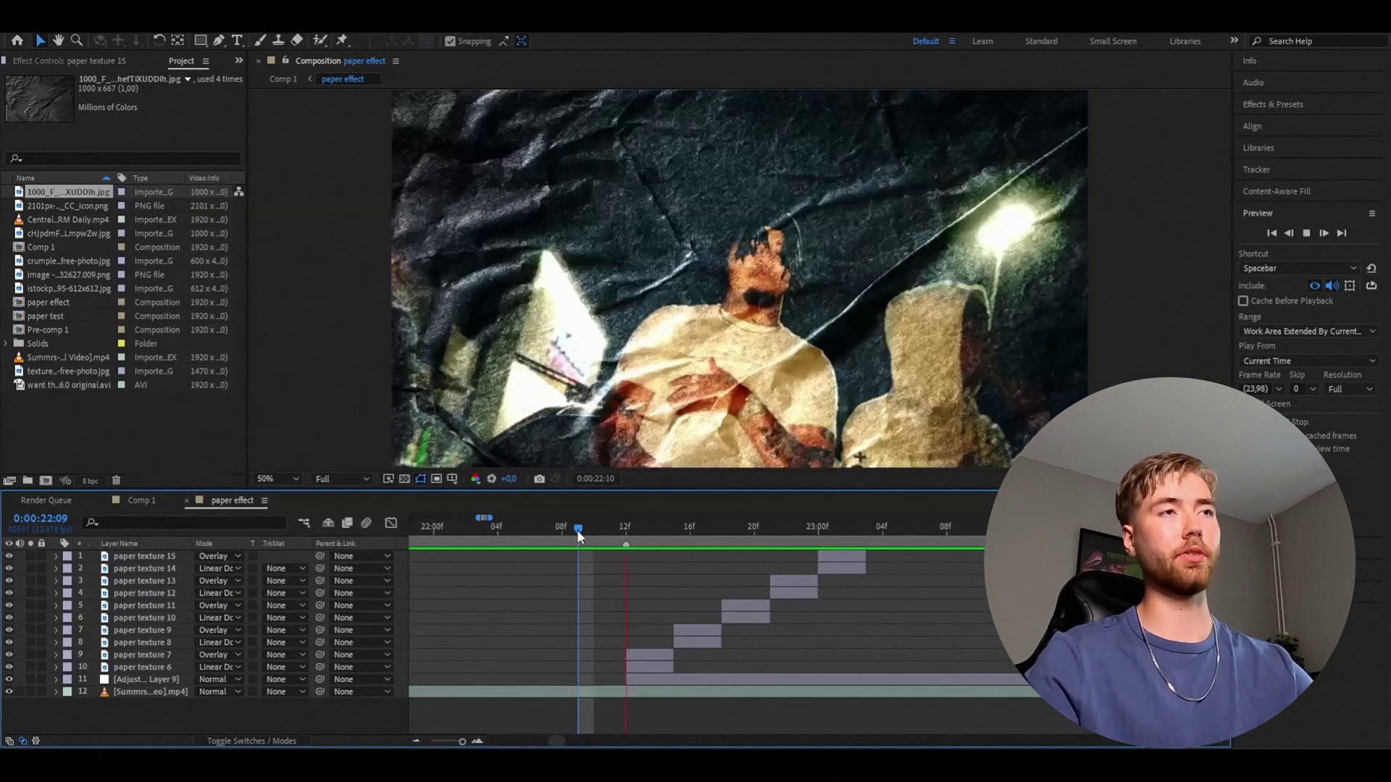
pyautogui.click(631, 526)
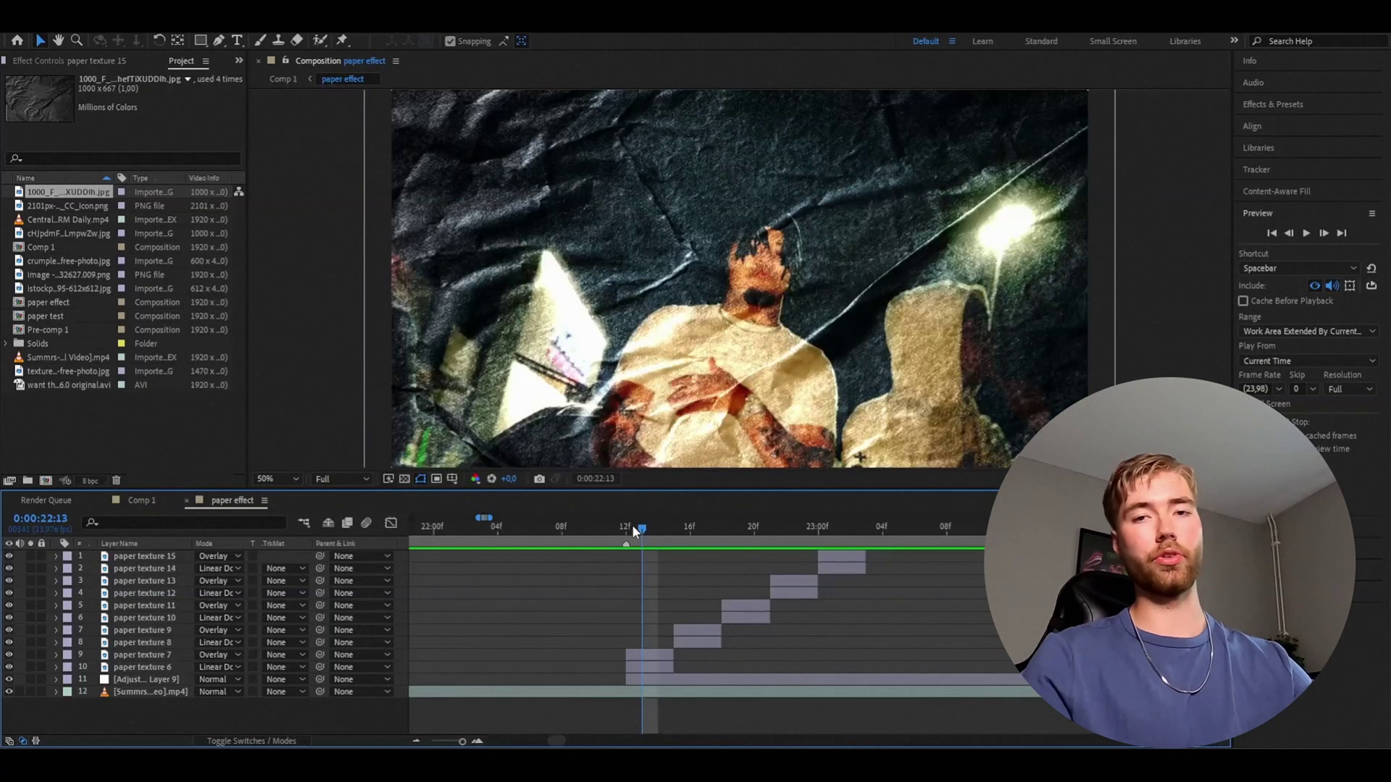
pyautogui.press('space')
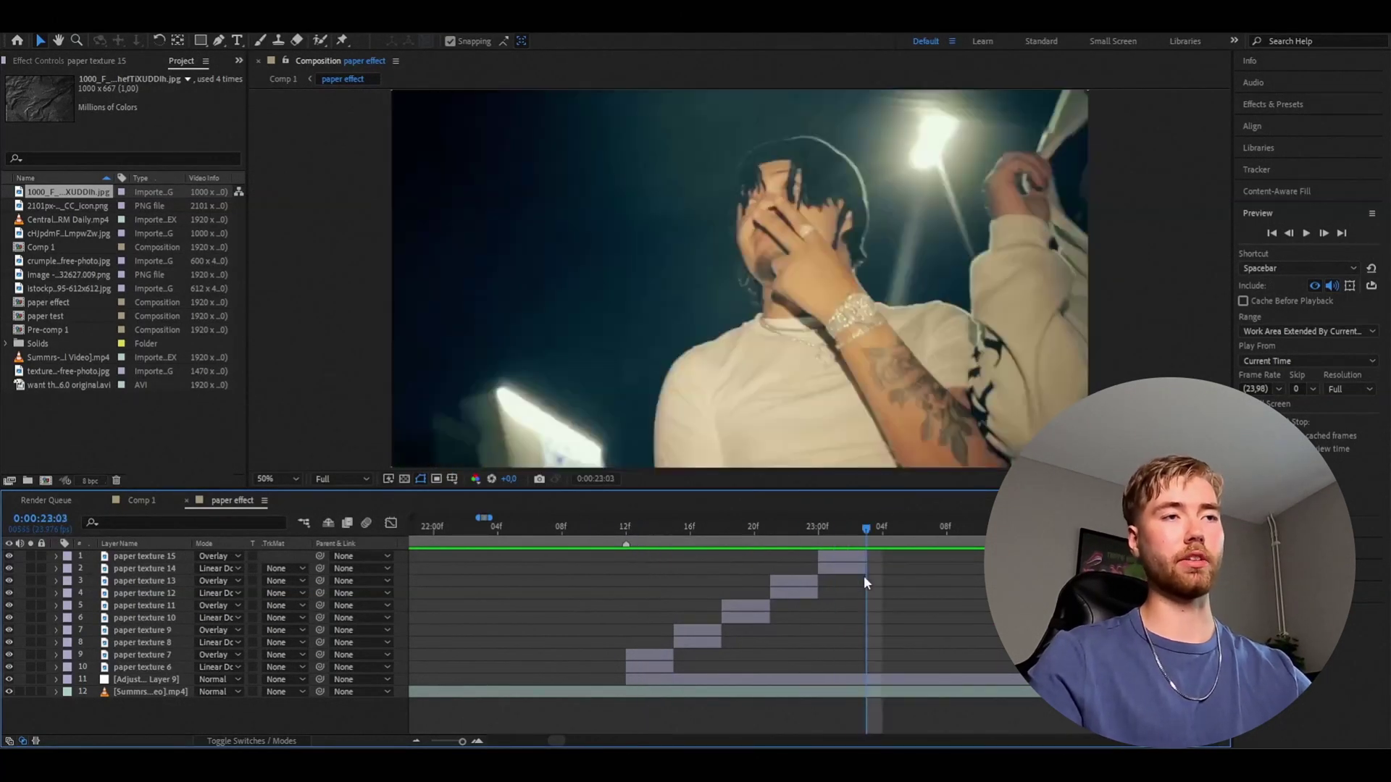
pyautogui.click(150, 681)
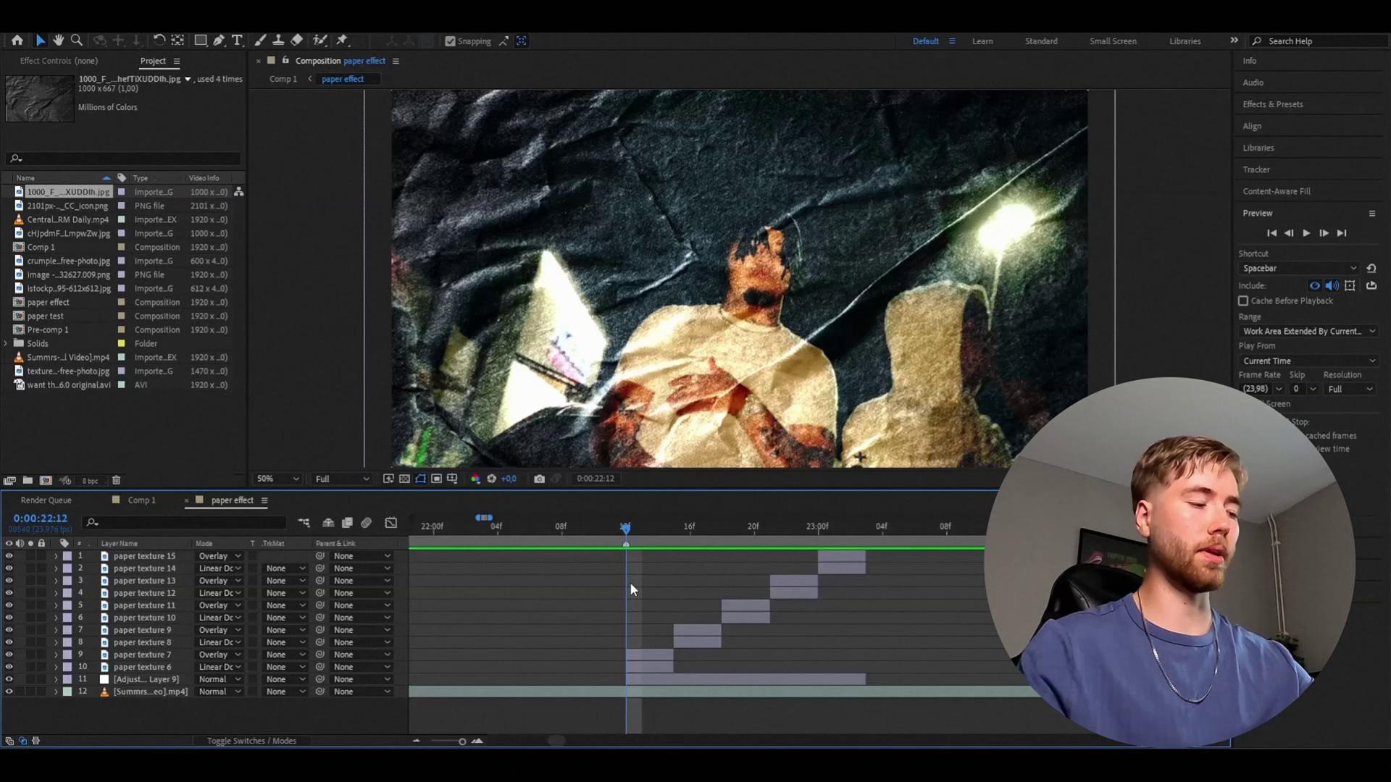
# Add an adjustment layer with Transform beside paper texture 8, scaled to 107
pyautogui.hotkey('ctrl', 'alt', 'y')
pyautogui.hotkey('ctrl', 'space')
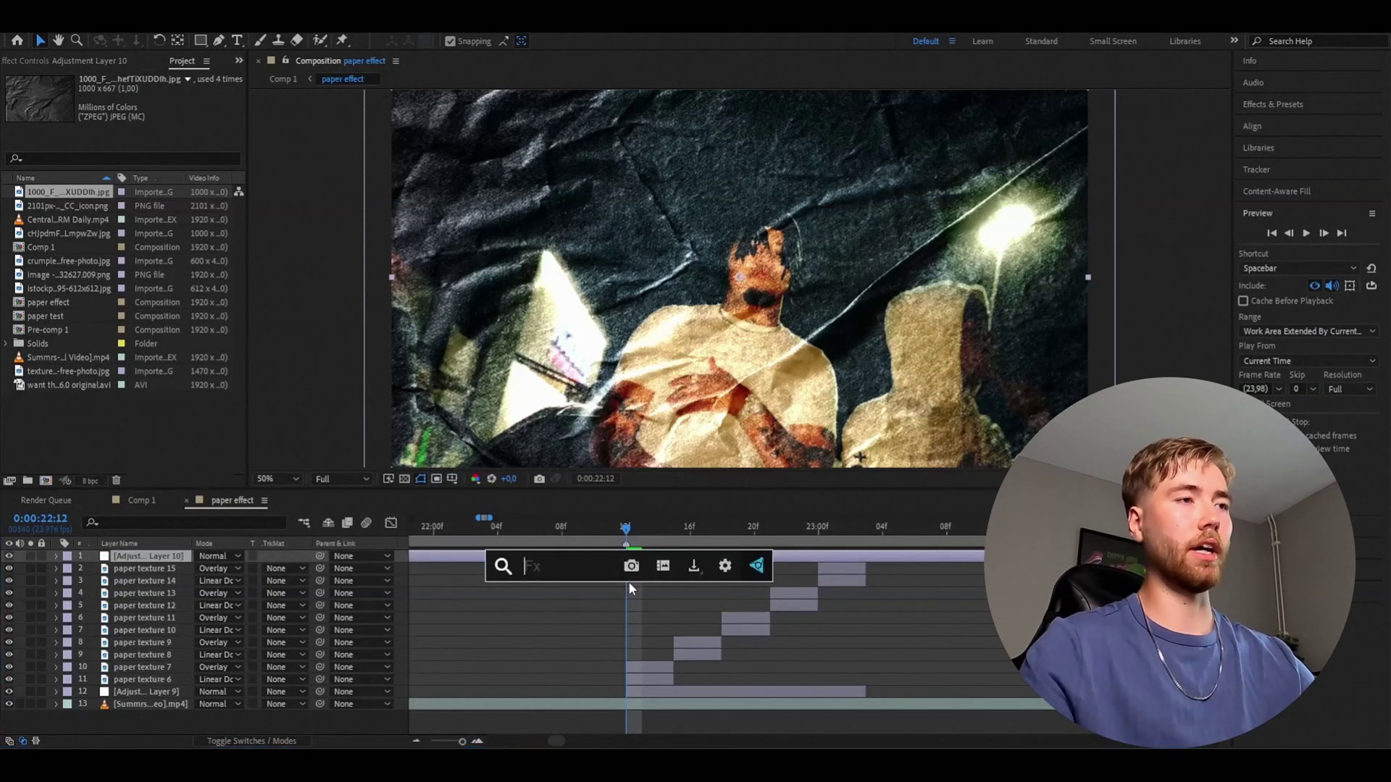
pyautogui.write('tr')
pyautogui.press('Return')
pyautogui.moveTo(156, 555); pyautogui.dragTo(155, 660)
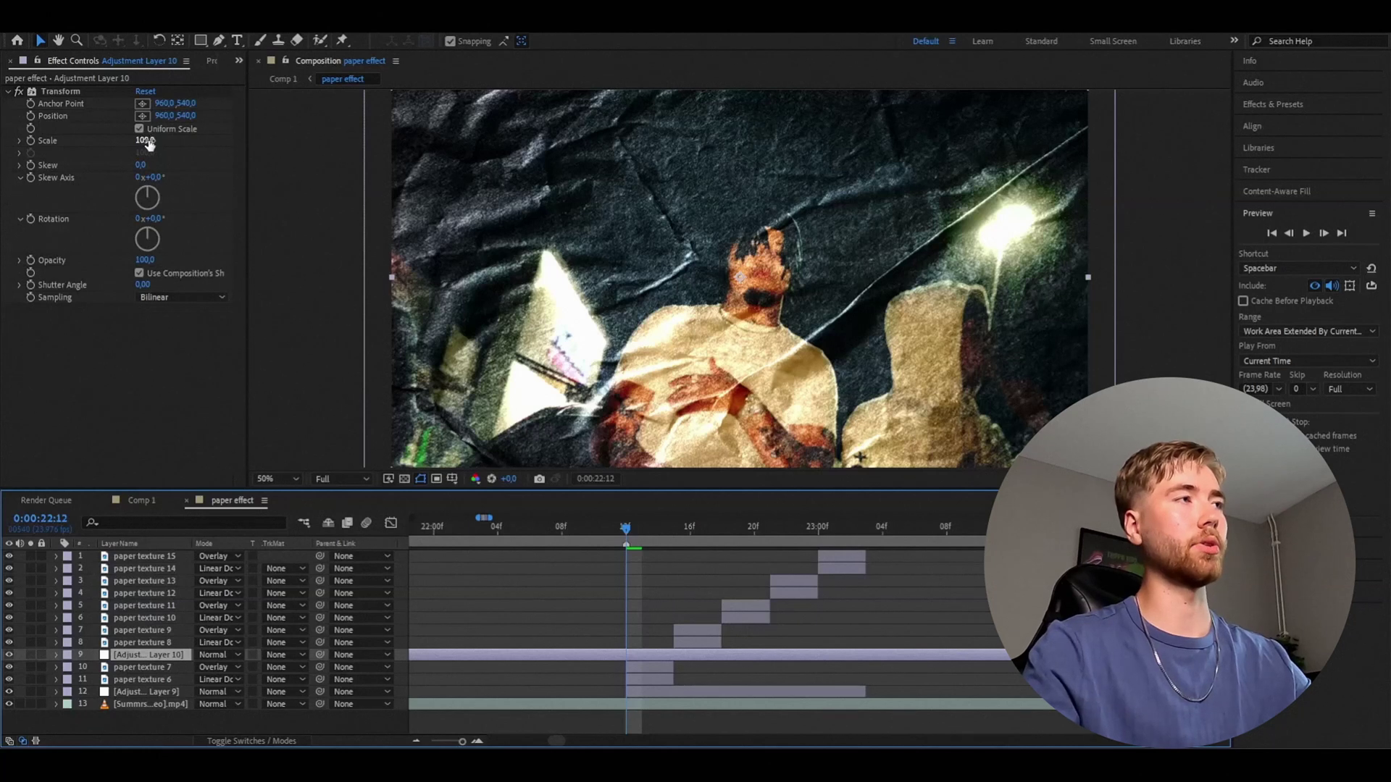
pyautogui.moveTo(149, 140); pyautogui.dragTo(165, 220)
# Duplicate the transformed adjustment layer and align the copy with the next texture frame
pyautogui.hotkey('ctrl', 'd')
pyautogui.press('pagedown')
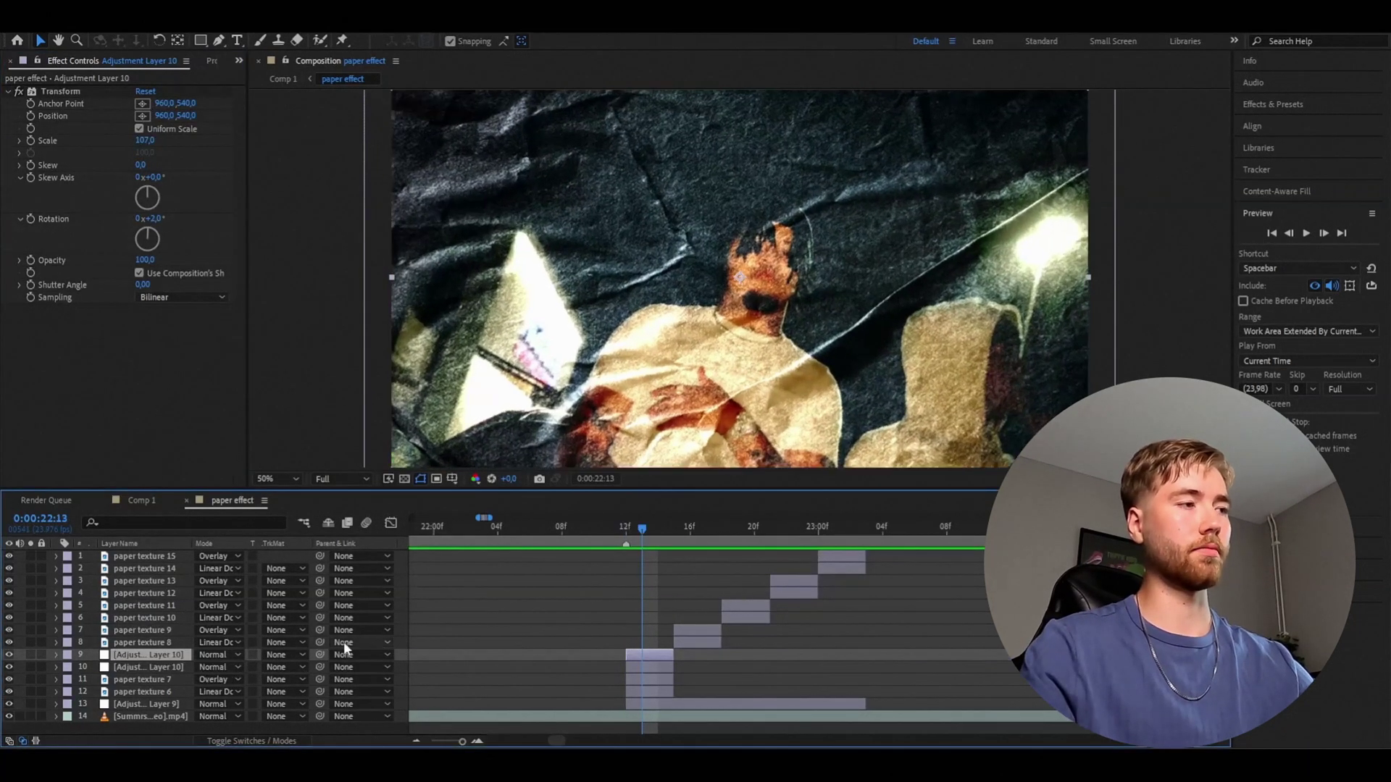
pyautogui.moveTo(648, 656); pyautogui.dragTo(704, 630)
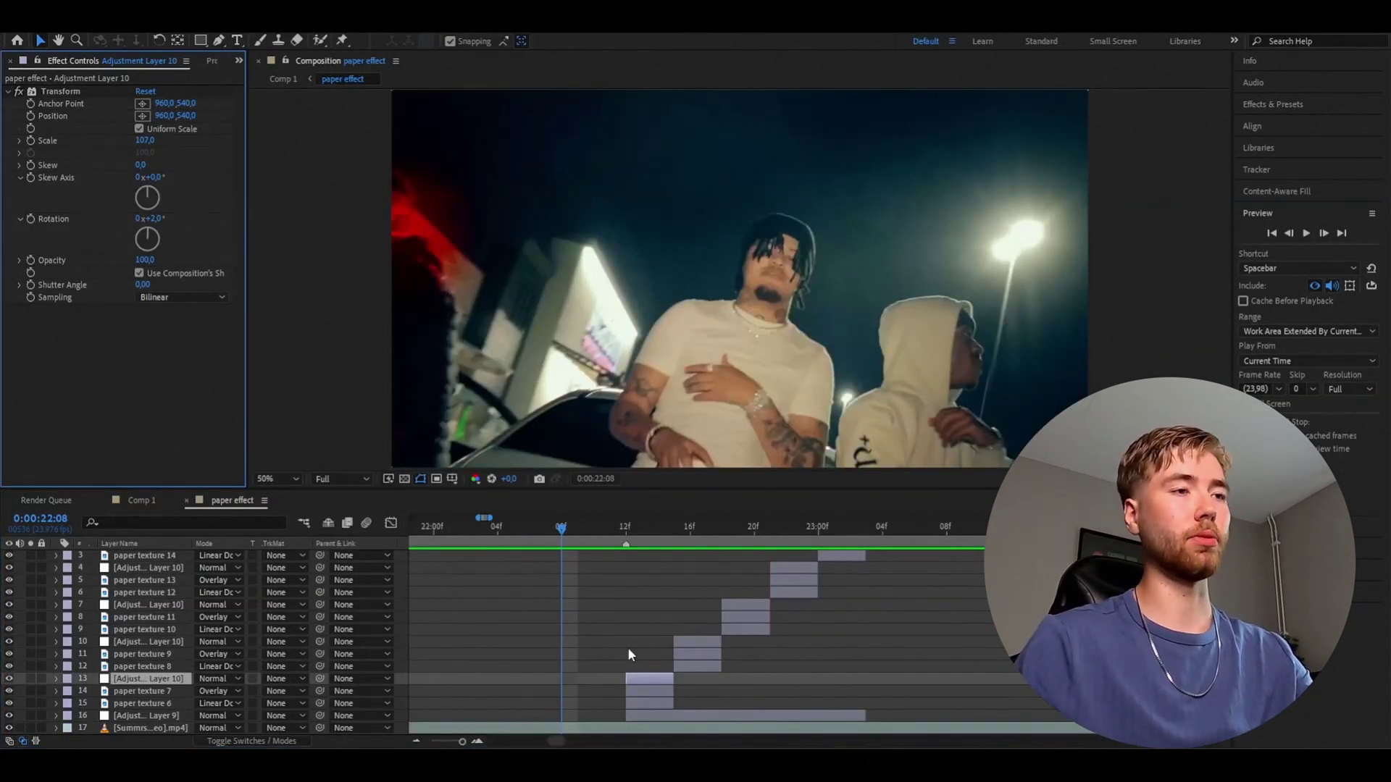
# At 22:12, set all four 4-Color Gradient colours to cyan
pyautogui.click(633, 534)
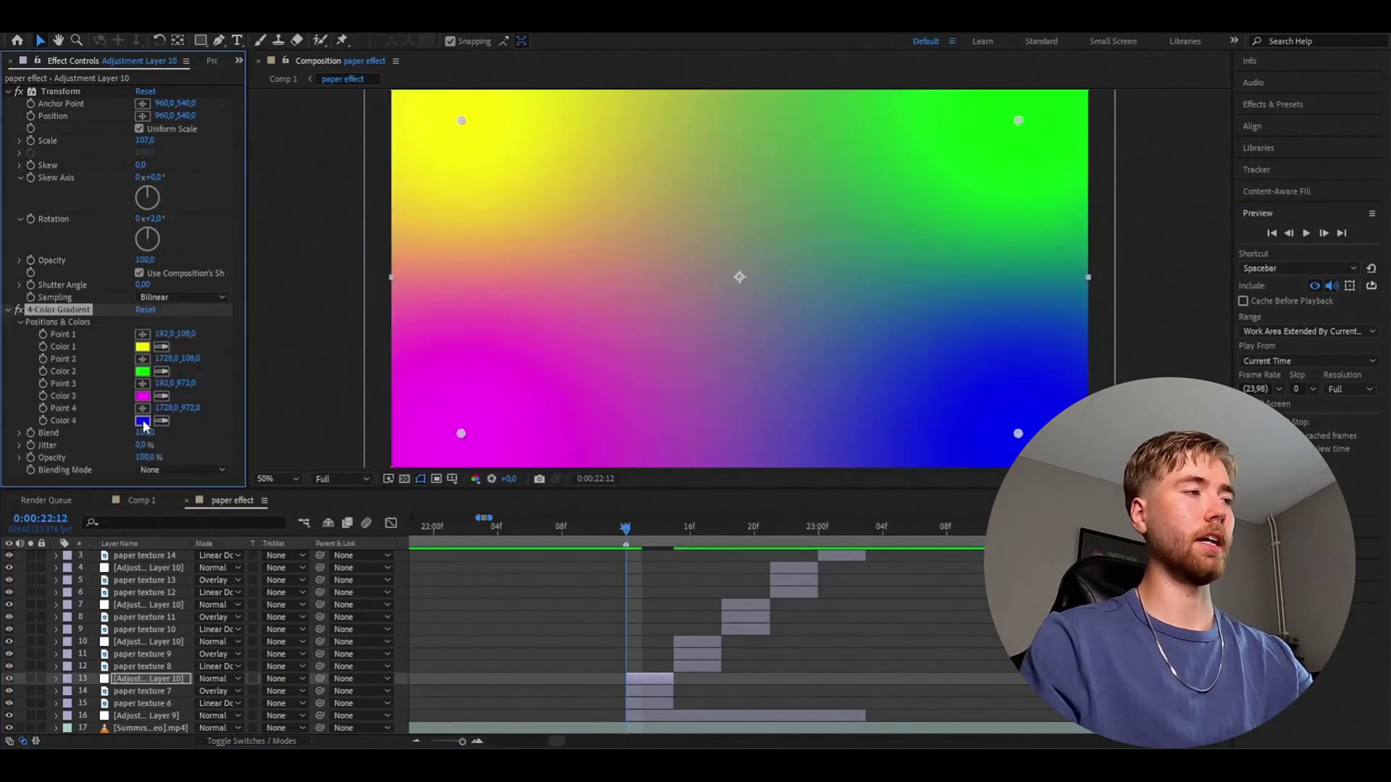
pyautogui.click(142, 421)
pyautogui.click(208, 156)
pyautogui.click(322, 101)
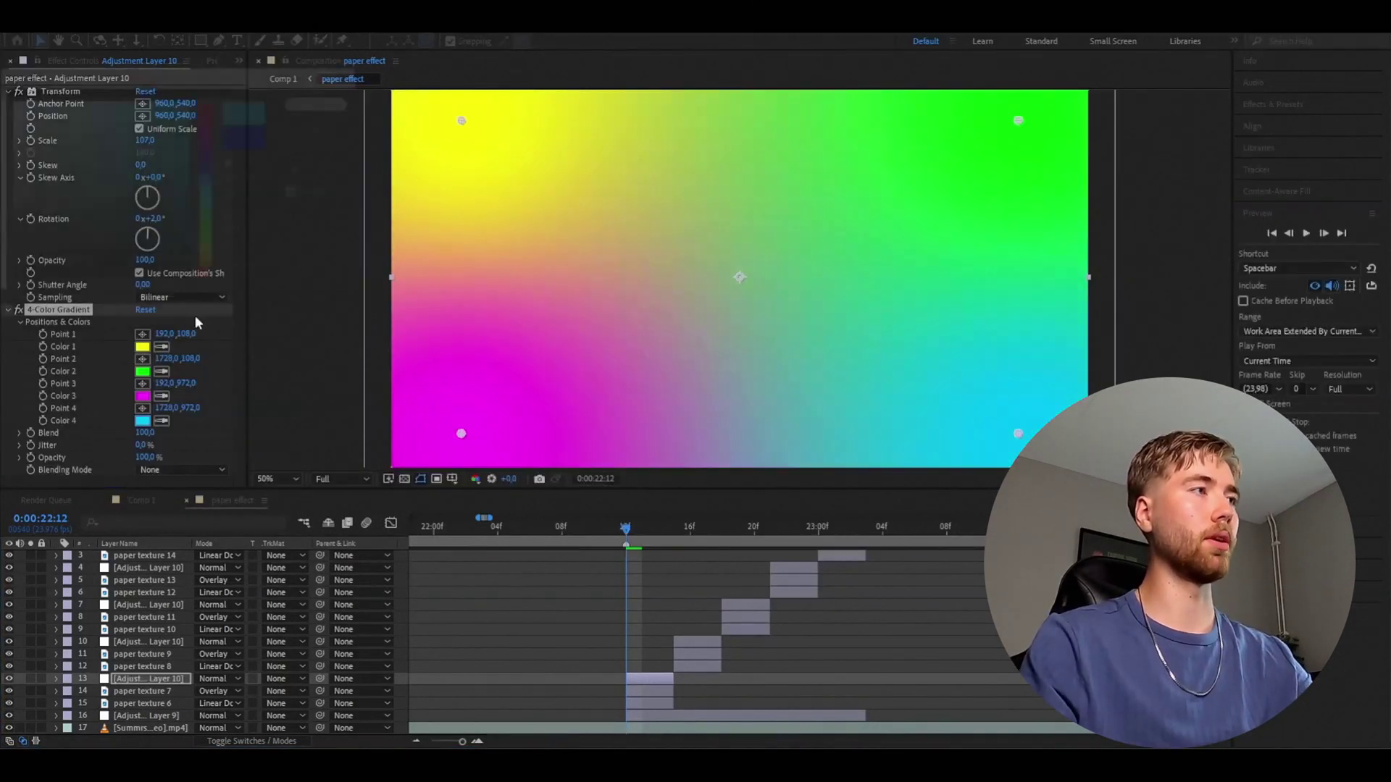
pyautogui.click(142, 421)
# Blend the gradient in Hue mode at 75% opacity
pyautogui.click(159, 468)
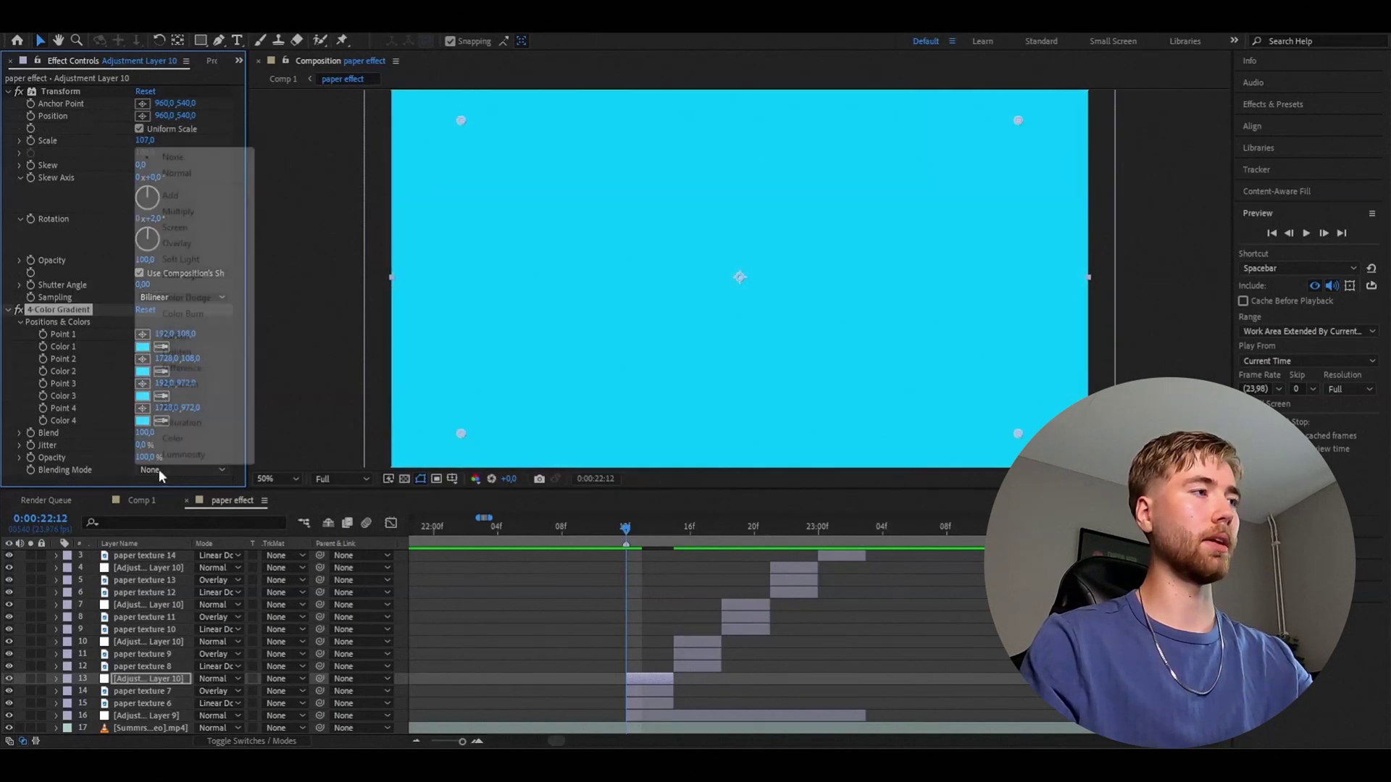
pyautogui.click(174, 408)
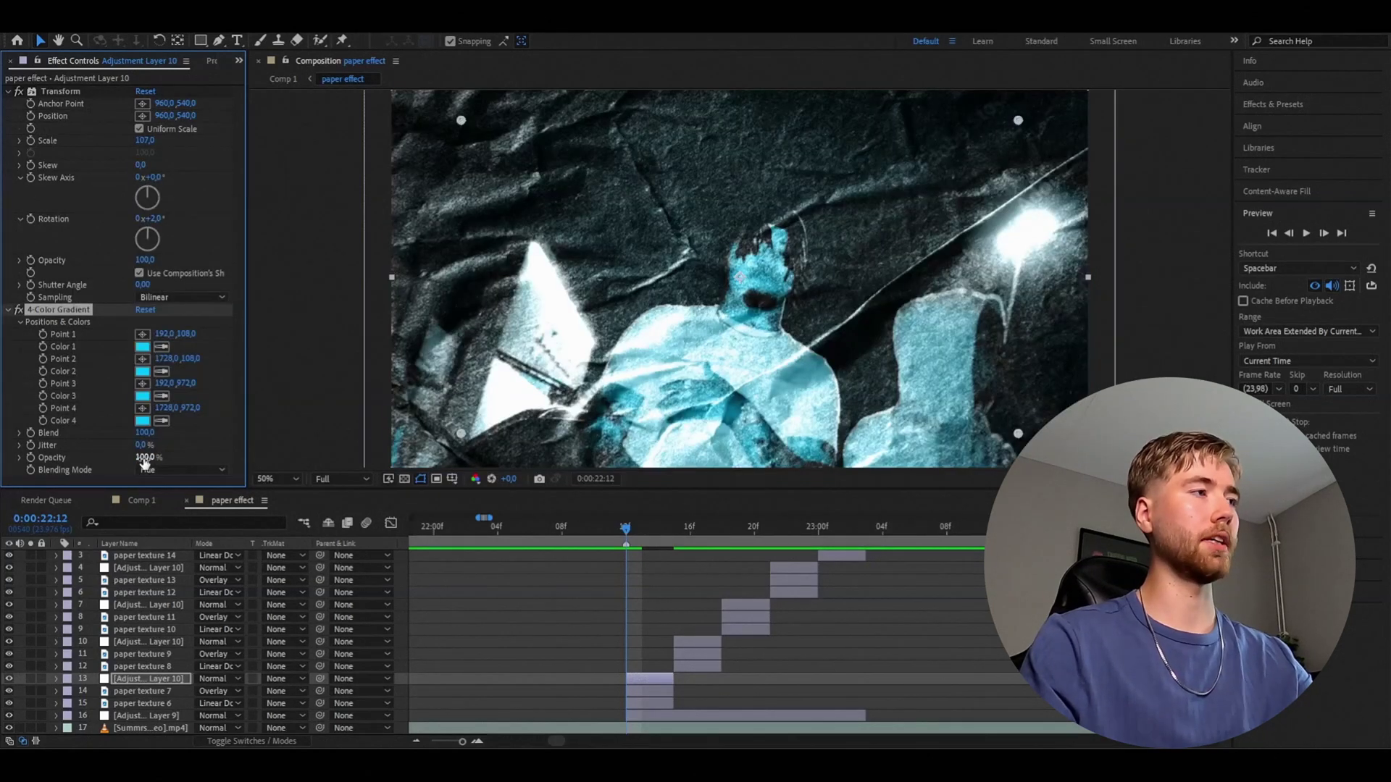
pyautogui.write('75')
pyautogui.press('Return')
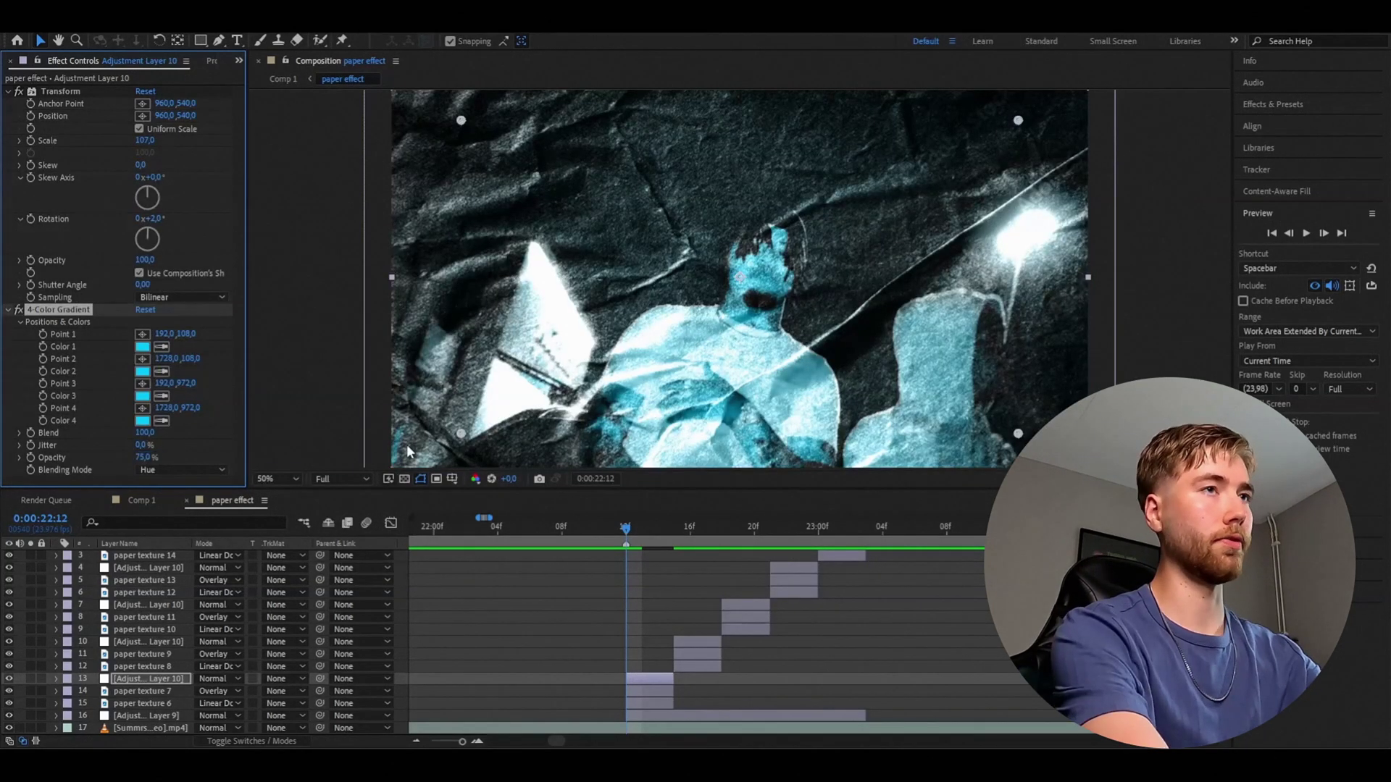
pyautogui.moveTo(634, 542); pyautogui.dragTo(690, 545)
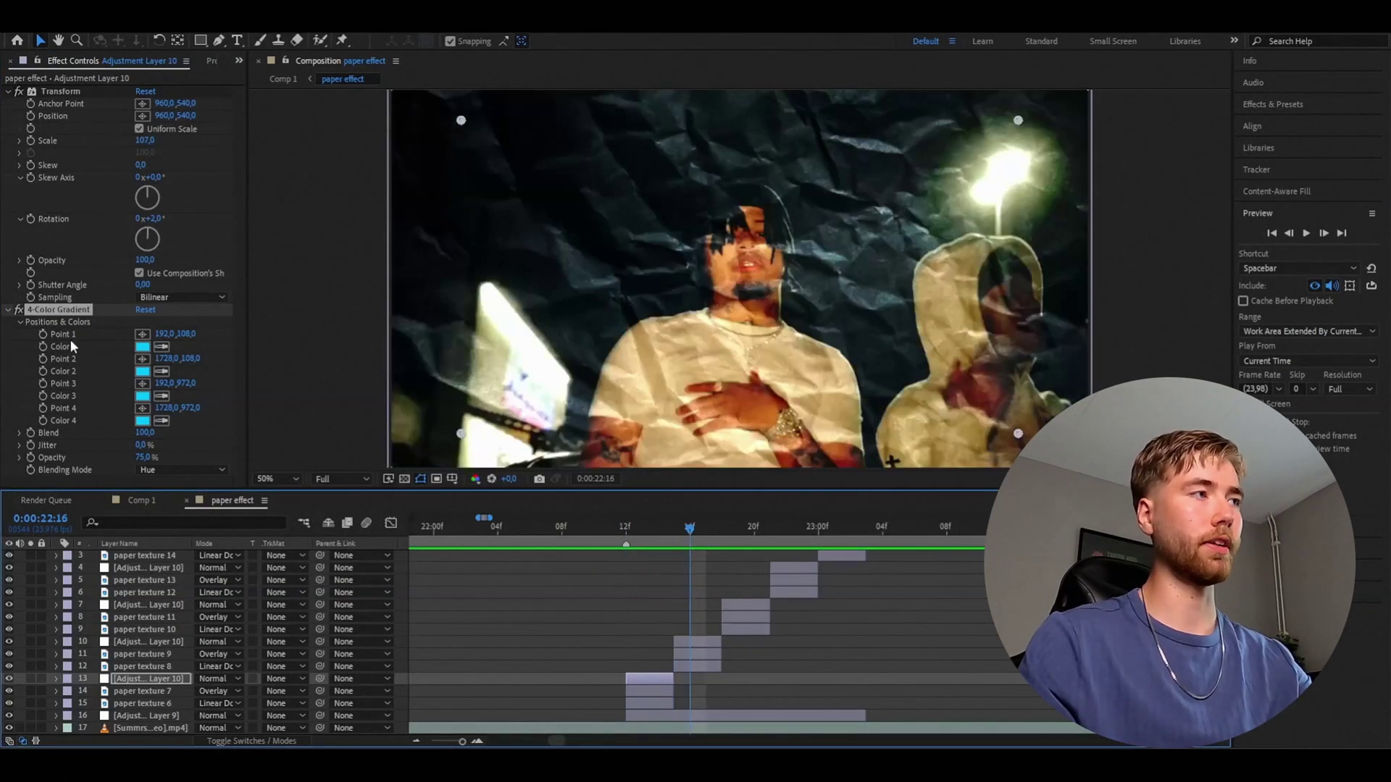
# Copy the cyan gradient to the other Adjustment Layer 10 copies and play the sequence back
pyautogui.click(43, 313)
pyautogui.click(692, 639)
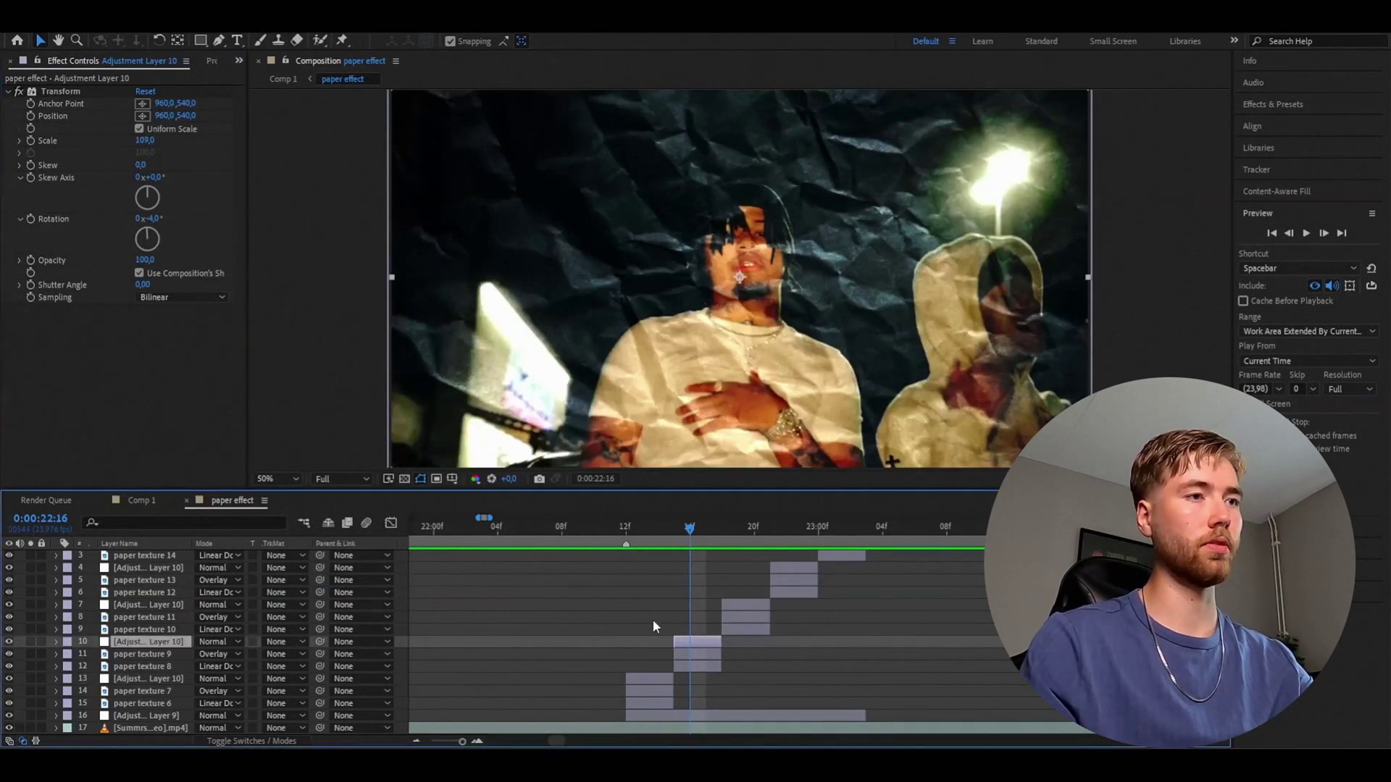
pyautogui.moveTo(703, 531); pyautogui.dragTo(733, 589)
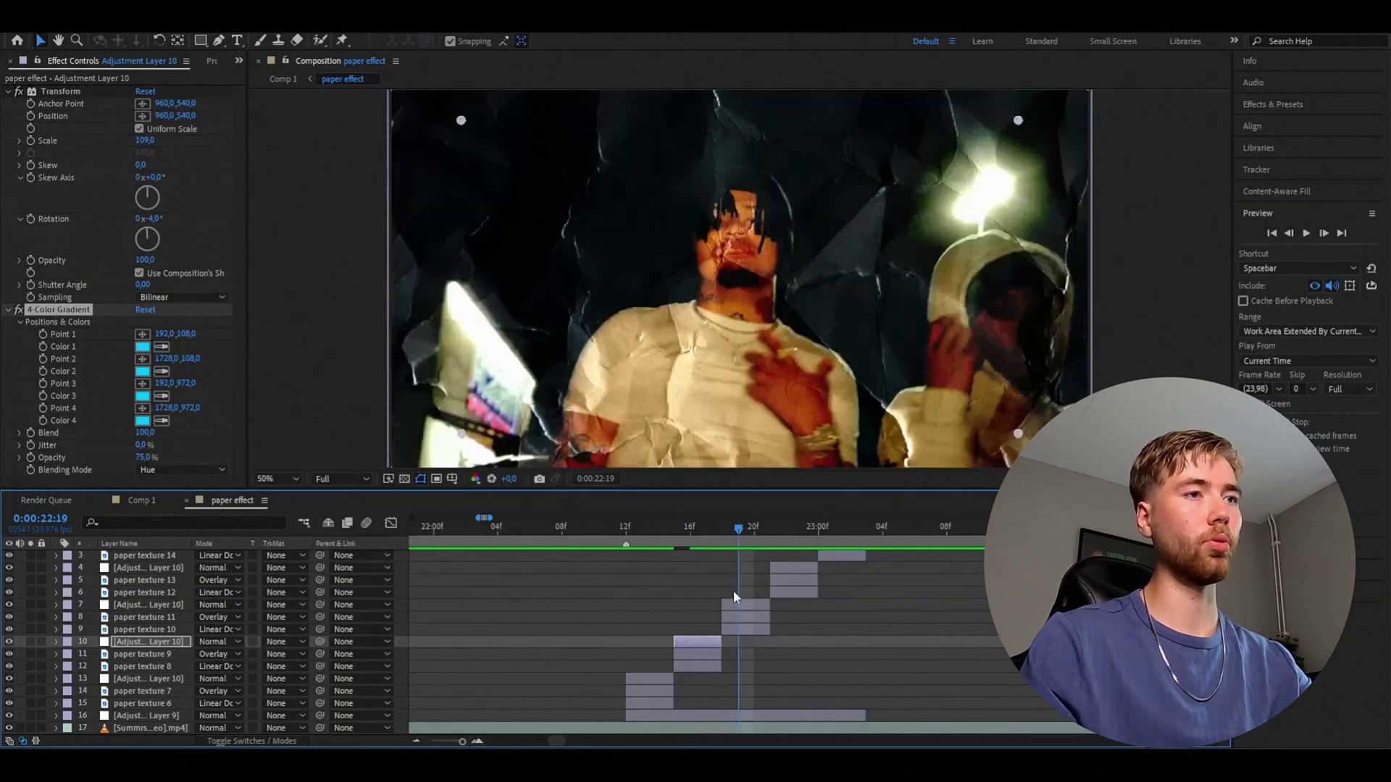
pyautogui.click(746, 605)
pyautogui.click(792, 567)
pyautogui.scroll(1, 790, 568)
pyautogui.click(830, 553)
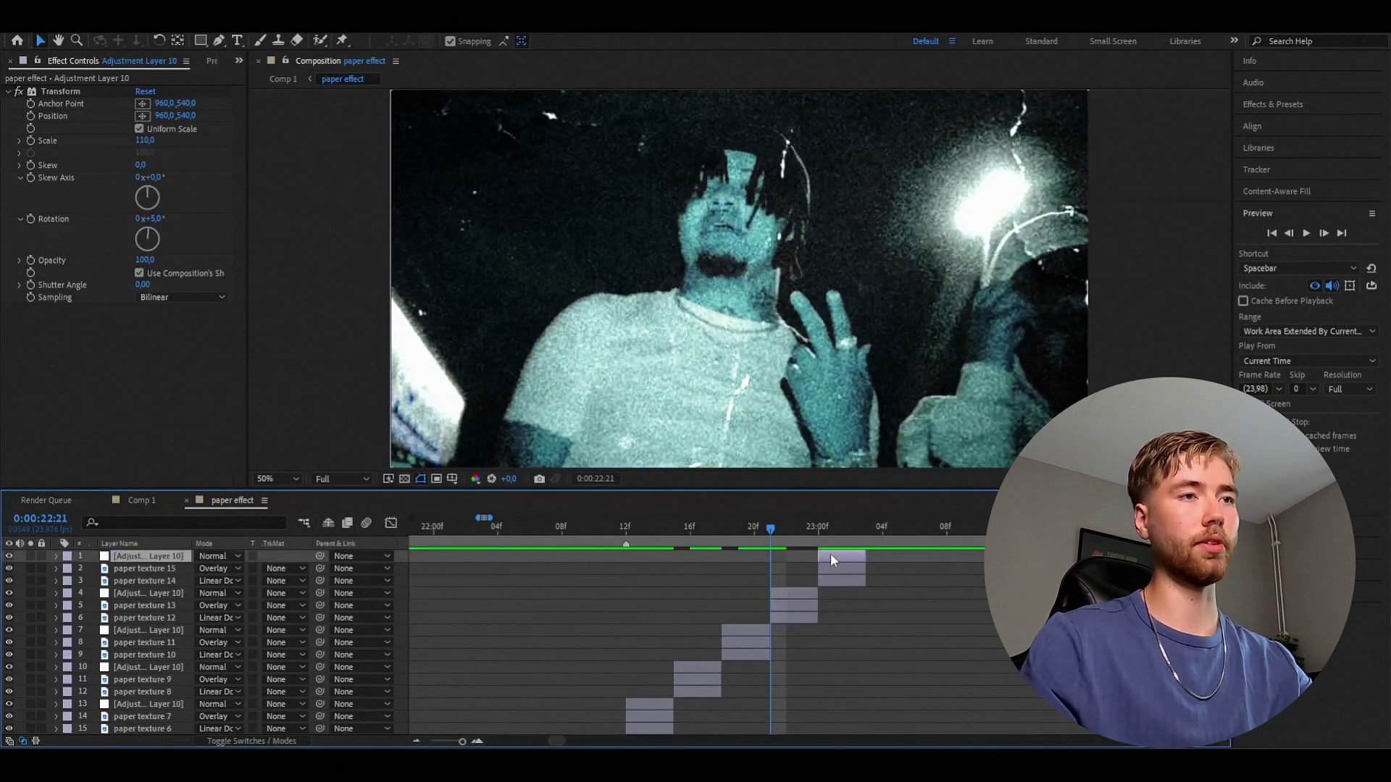
pyautogui.press('space')
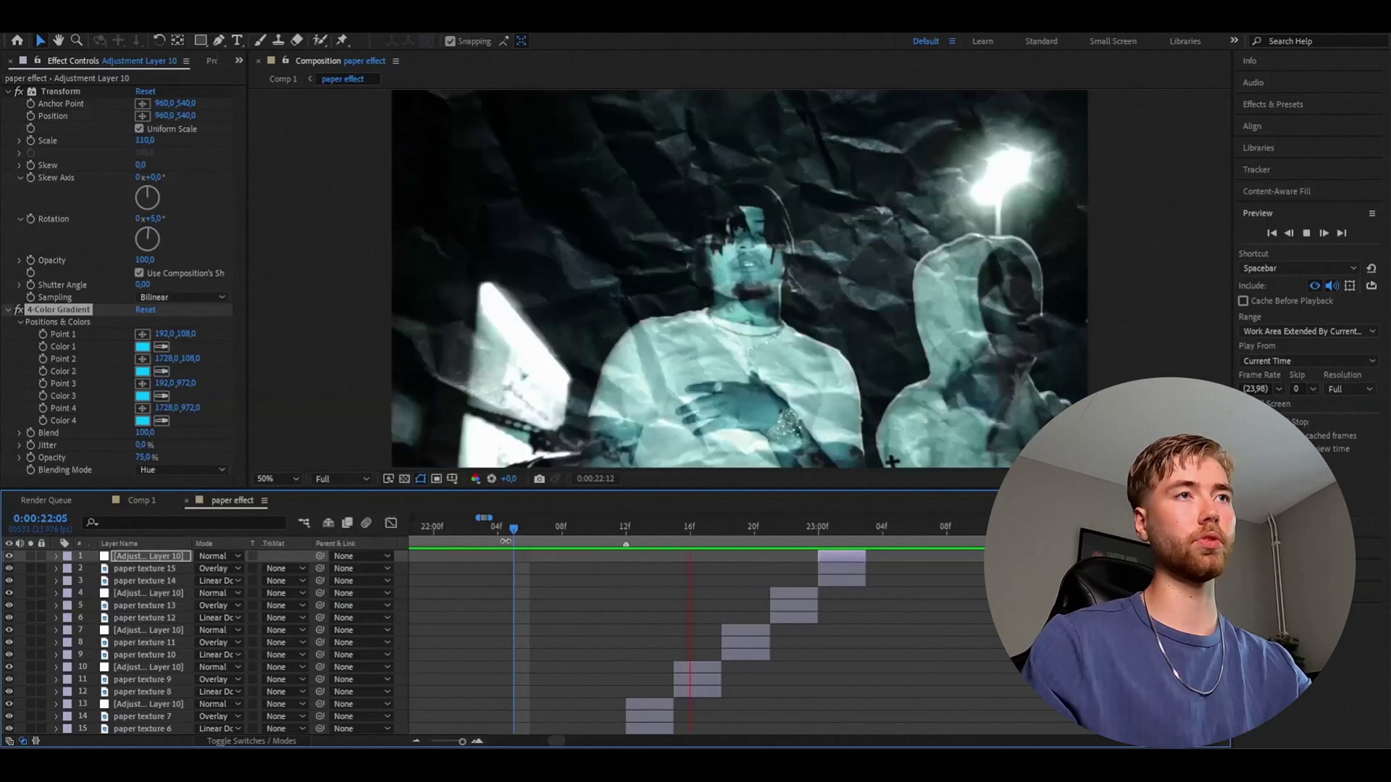